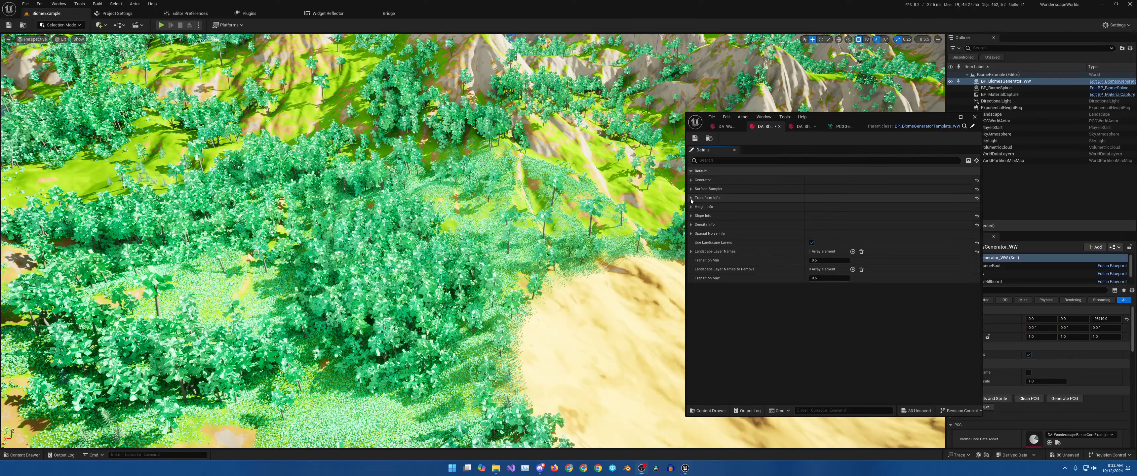
# Review the rotation and scale settings in Transform Info, and reveal the Height Info values of DA_Shared_Trees1
pyautogui.click(691, 200)
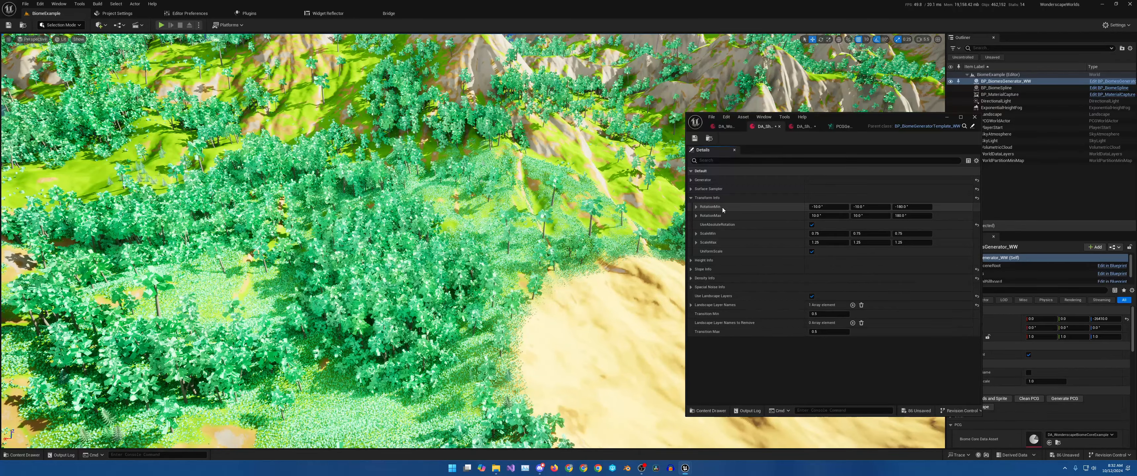
pyautogui.moveTo(609, 238); pyautogui.dragTo(644, 223, button='right')
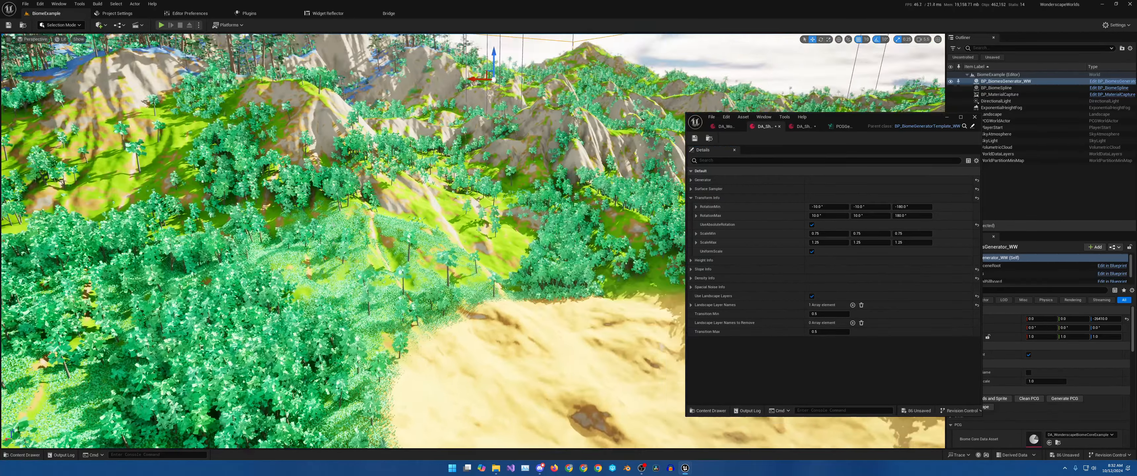
pyautogui.moveTo(591, 203); pyautogui.dragTo(561, 219, button='right')
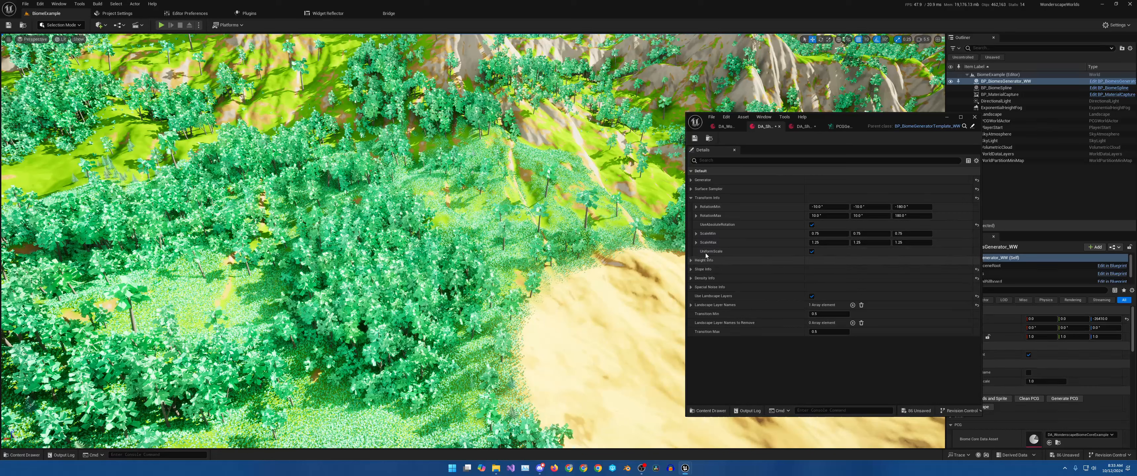
pyautogui.click(691, 198)
pyautogui.click(691, 206)
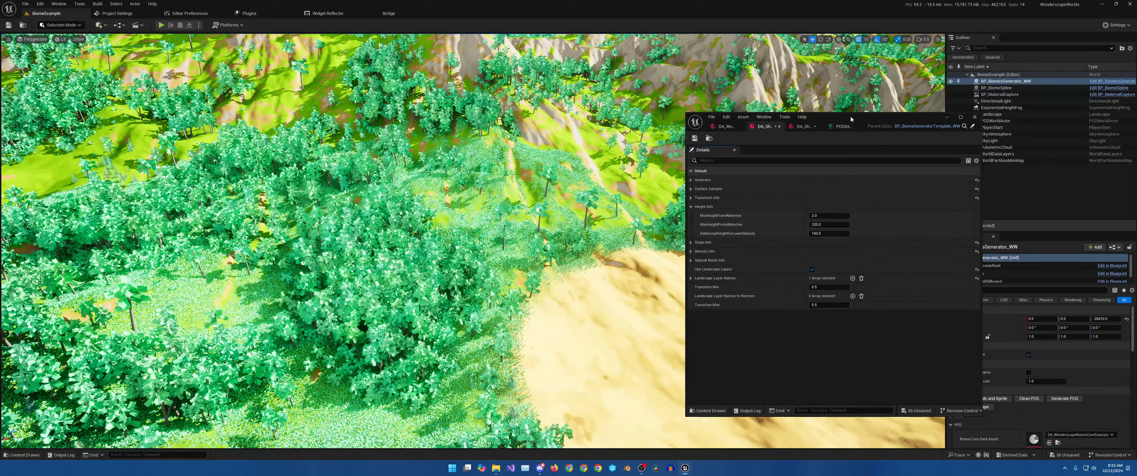
# Check the Water Level setting in the generator's DA_WonderscapeBiomeCoreExample data asset, and close that asset
pyautogui.moveTo(851, 119); pyautogui.dragTo(743, 229)
pyautogui.scroll(-3, 1077, 361)
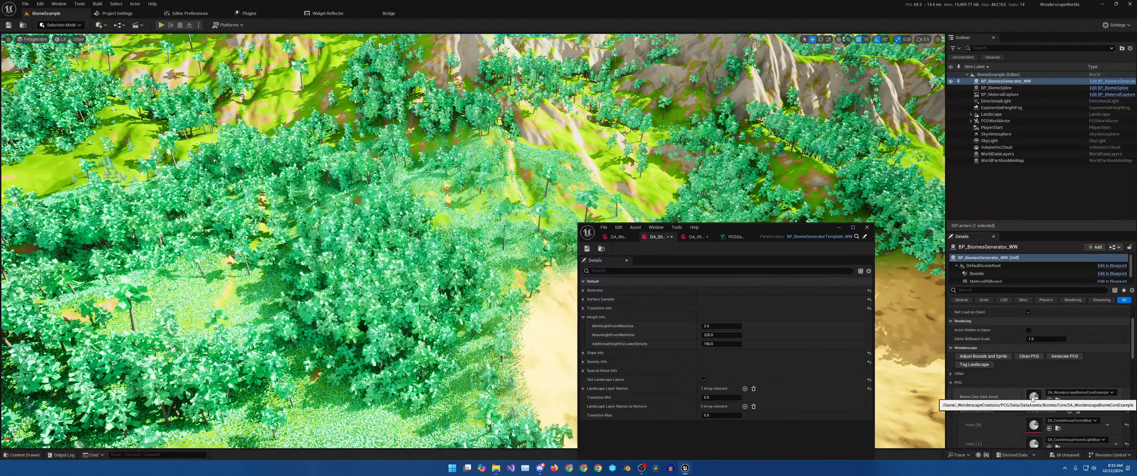
pyautogui.doubleClick(1033, 396)
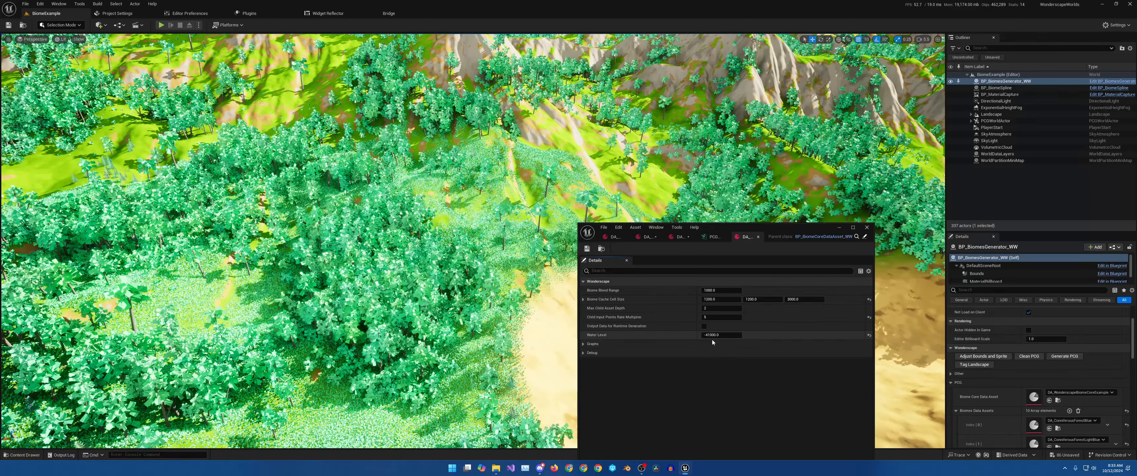
pyautogui.click(758, 236)
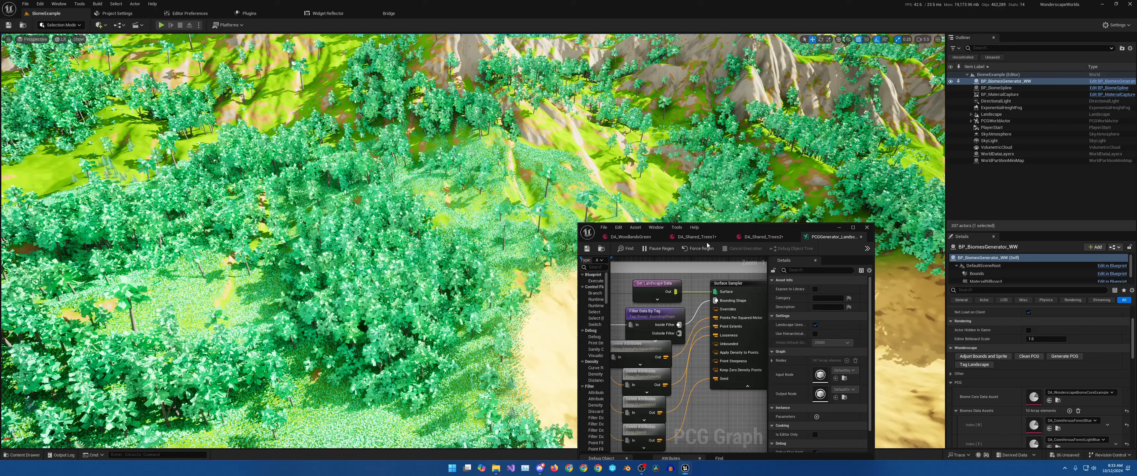
# Close the landscape sampler PCG graph and bring up the DA_Shared_Trees2 data asset
pyautogui.click(860, 237)
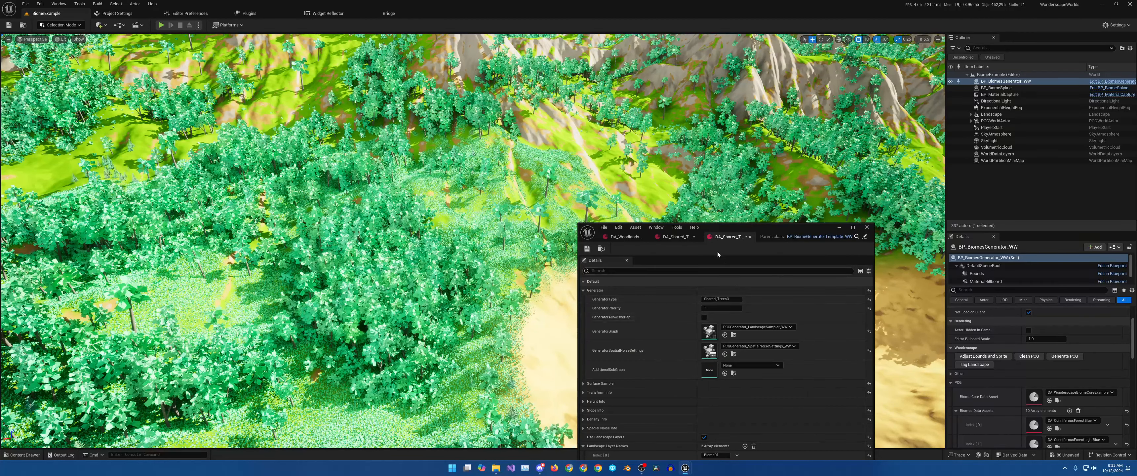
pyautogui.click(675, 237)
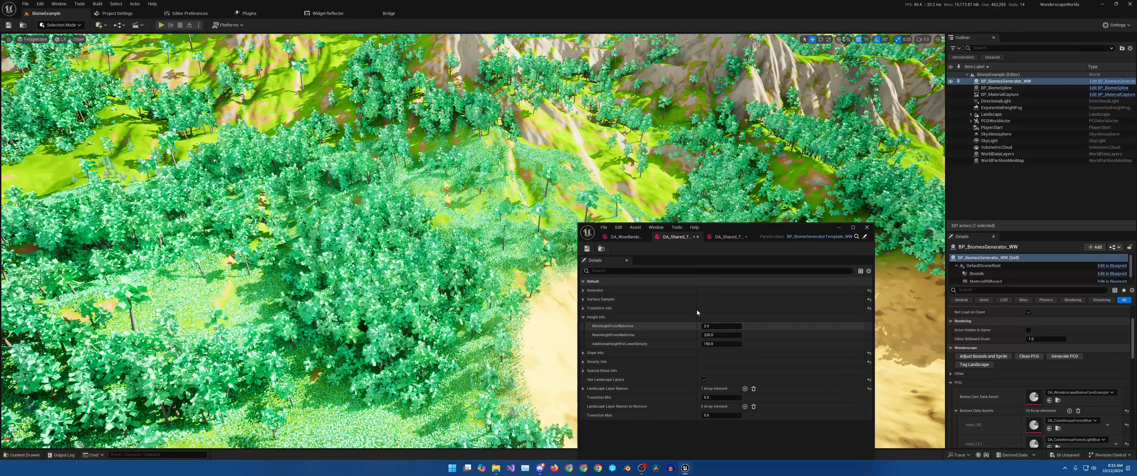
pyautogui.click(728, 236)
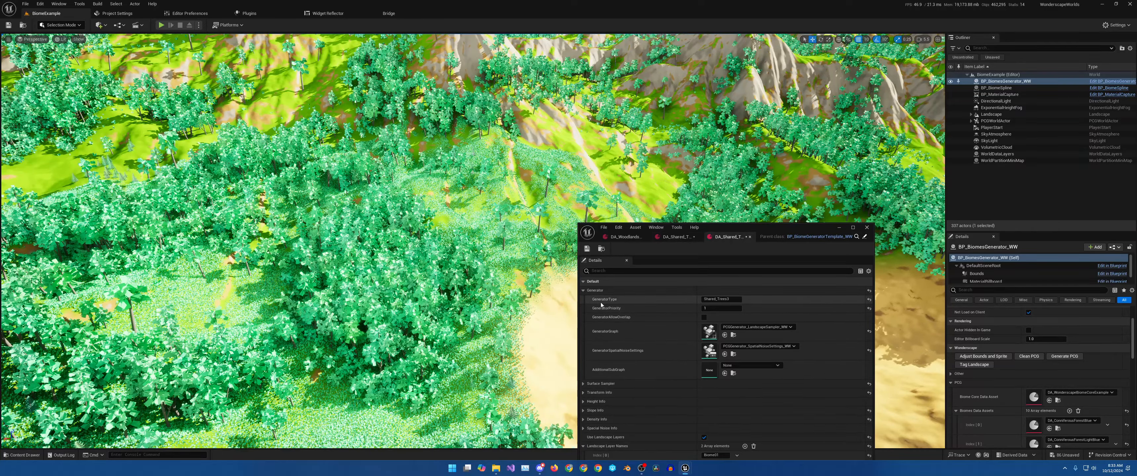
# Try a negative MinHeightFromWaterline in the Height Info of DA_Shared_Trees2 and inspect the trees along the sandy shore
pyautogui.moveTo(546, 282); pyautogui.dragTo(430, 306, button='right')
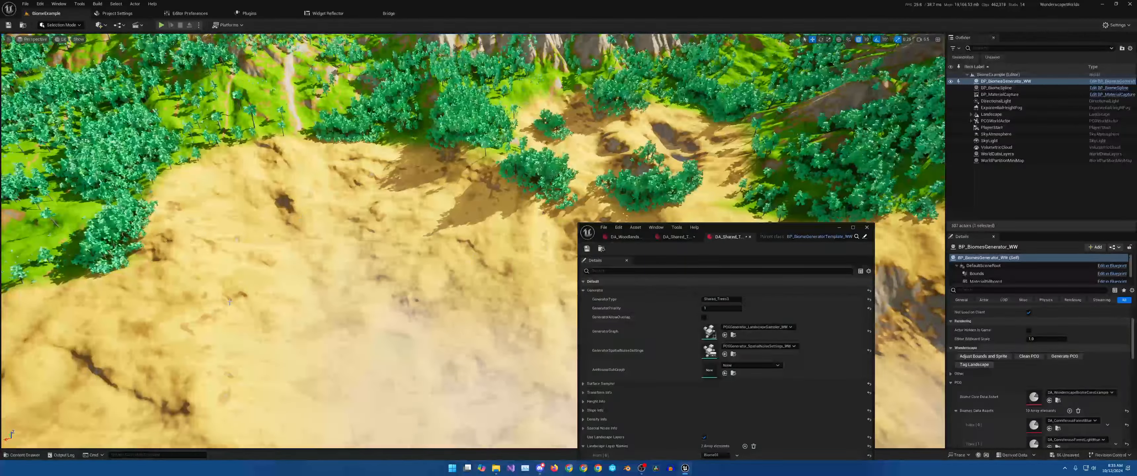
pyautogui.moveTo(229, 301); pyautogui.dragTo(170, 254, button='right')
pyautogui.moveTo(299, 281); pyautogui.dragTo(348, 314, button='right')
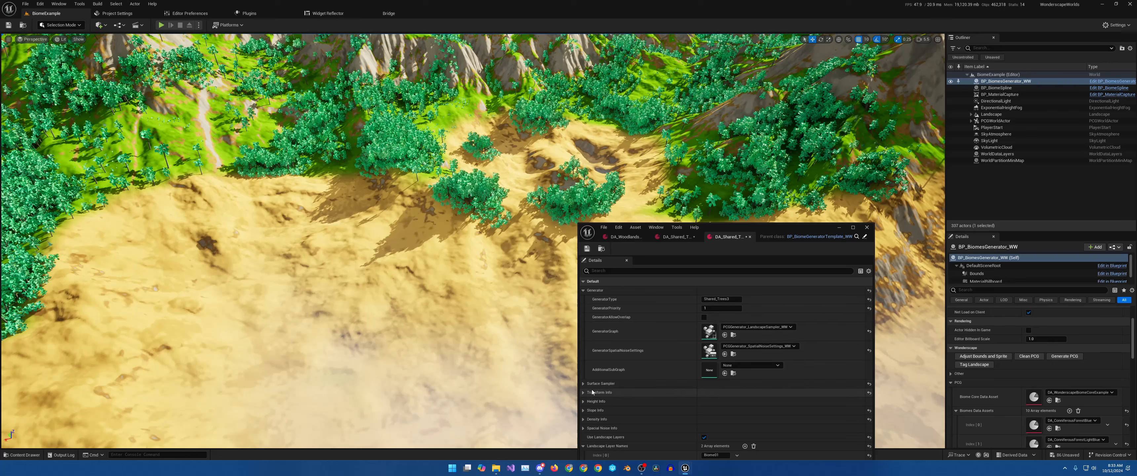
pyautogui.click(594, 401)
pyautogui.click(712, 409)
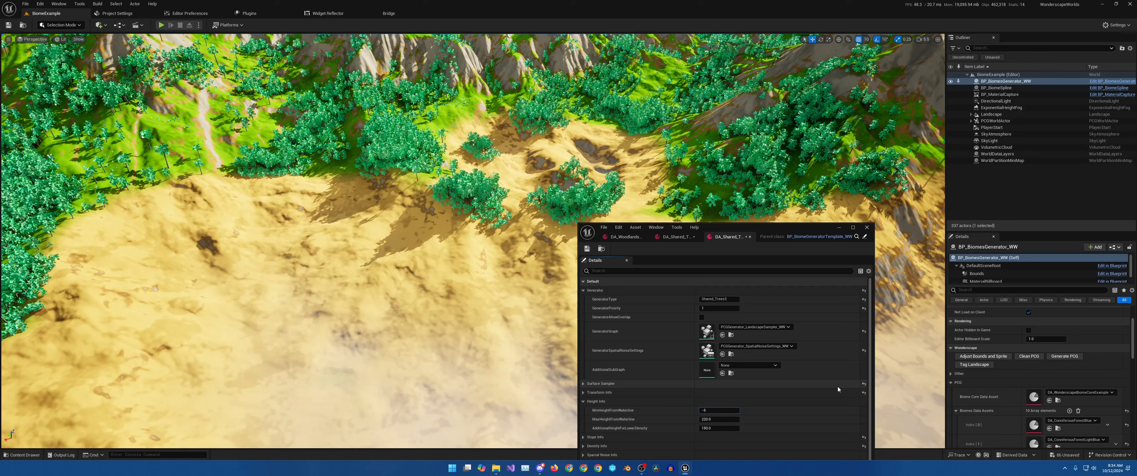
pyautogui.press('Return')
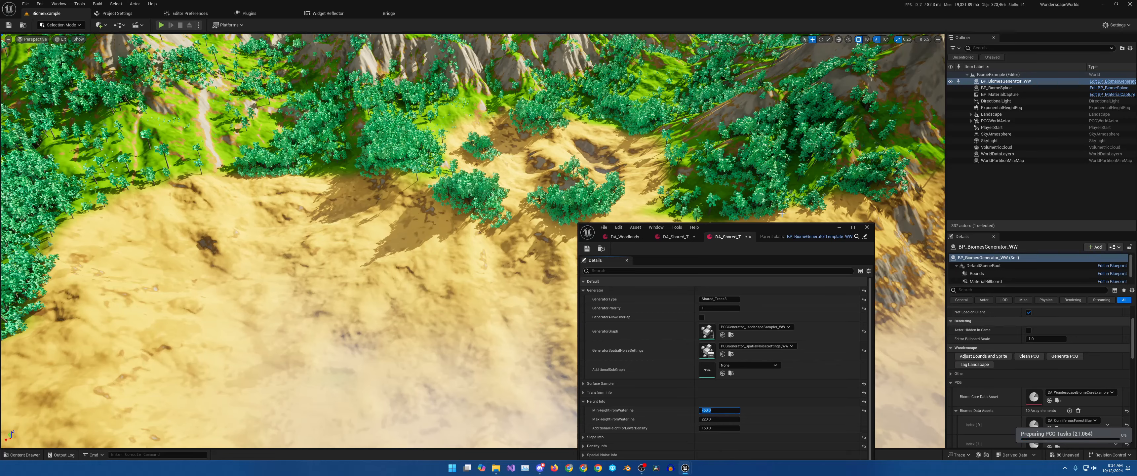
pyautogui.moveTo(776, 228); pyautogui.dragTo(788, 405)
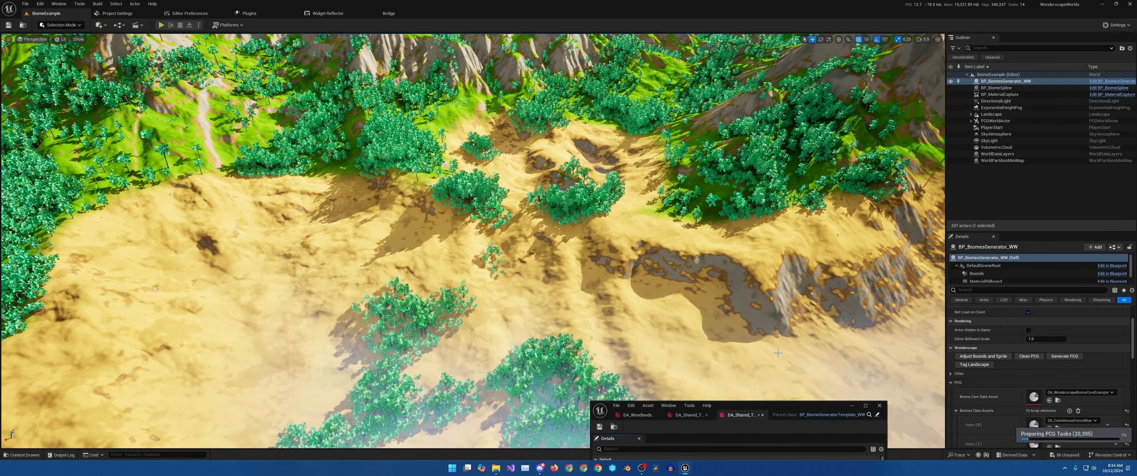
pyautogui.moveTo(554, 328); pyautogui.dragTo(578, 326, button='right')
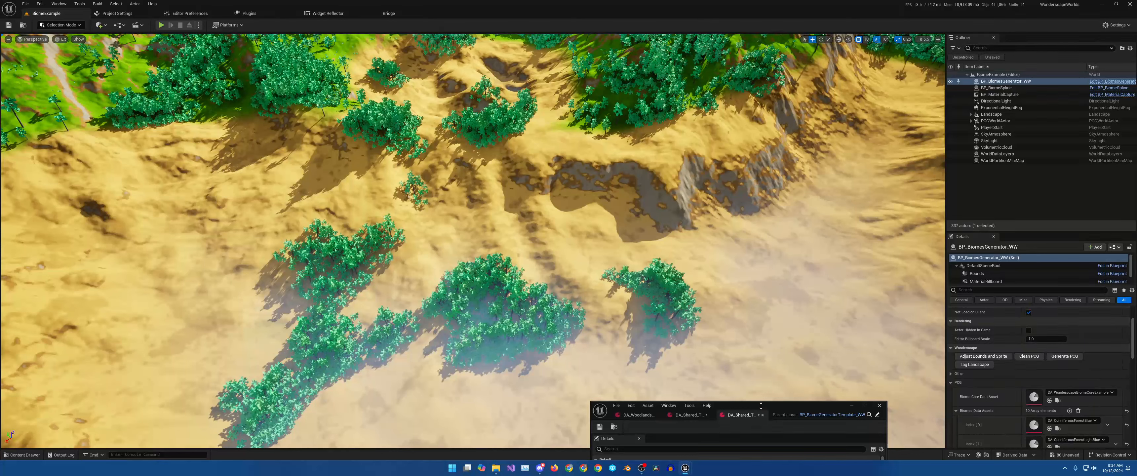
pyautogui.moveTo(761, 405); pyautogui.dragTo(842, 110)
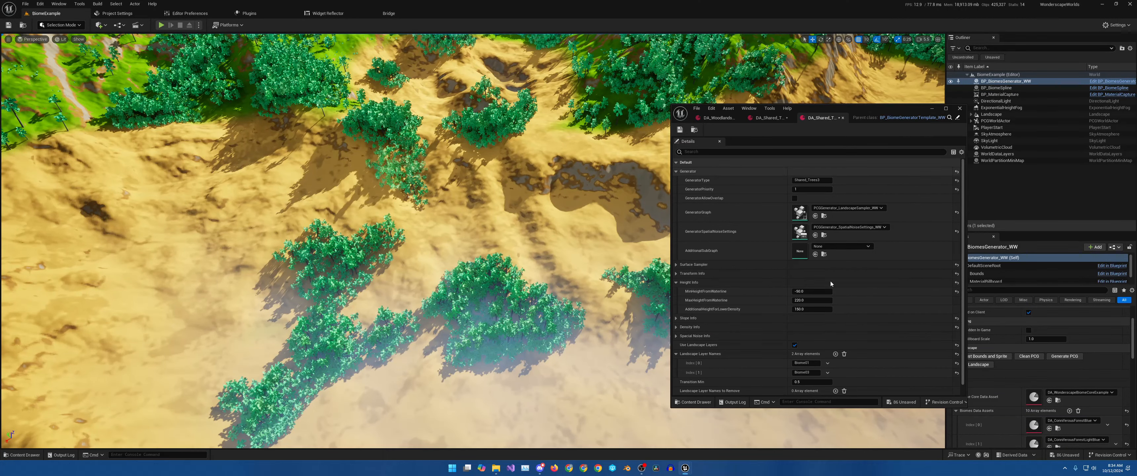
# Set MinHeightFromWaterline of DA_Shared_Trees2 to 2
pyautogui.click(806, 290)
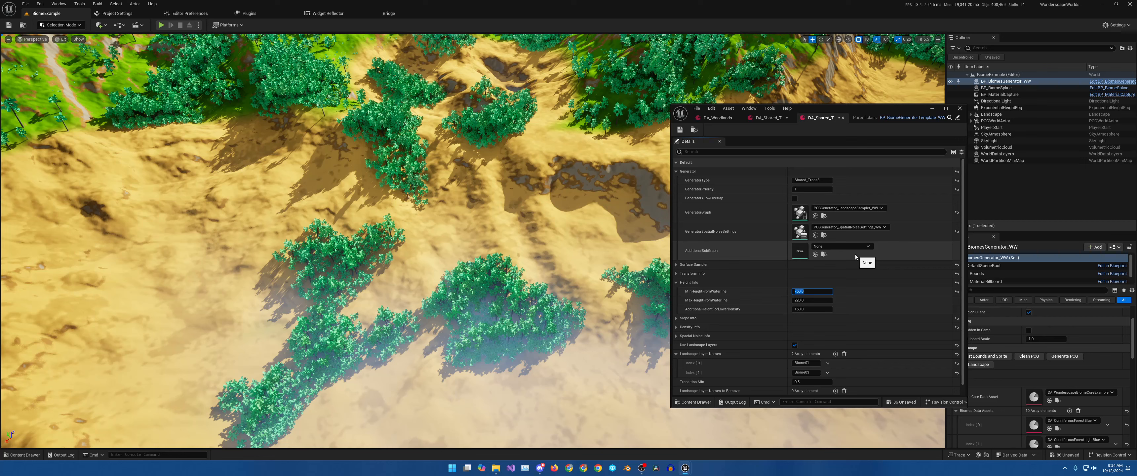
pyautogui.write('2')
pyautogui.press('Return')
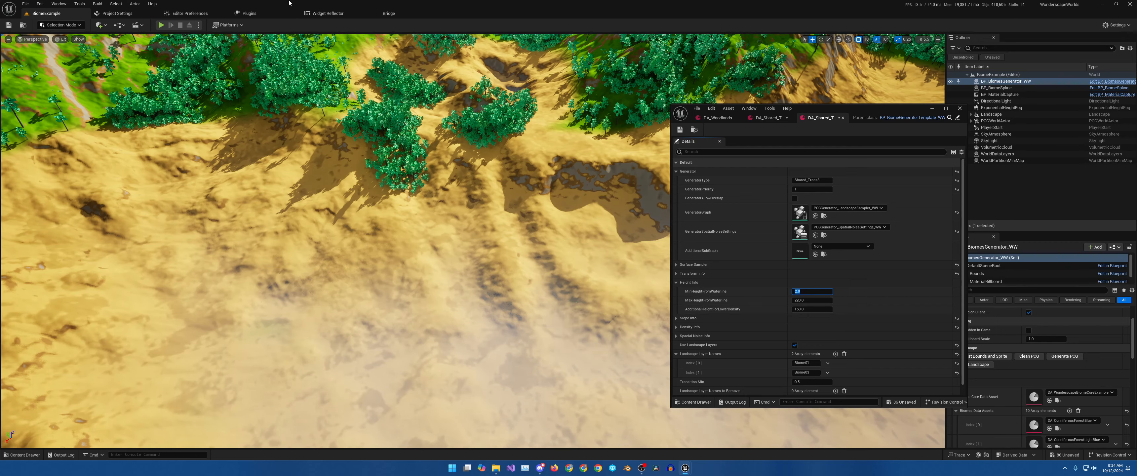
# Reveal the Slope Info settings of DA_Shared_Trees2 and examine how the trees are placed on the steep cliffs
pyautogui.moveTo(375, 212); pyautogui.dragTo(353, 146, button='right')
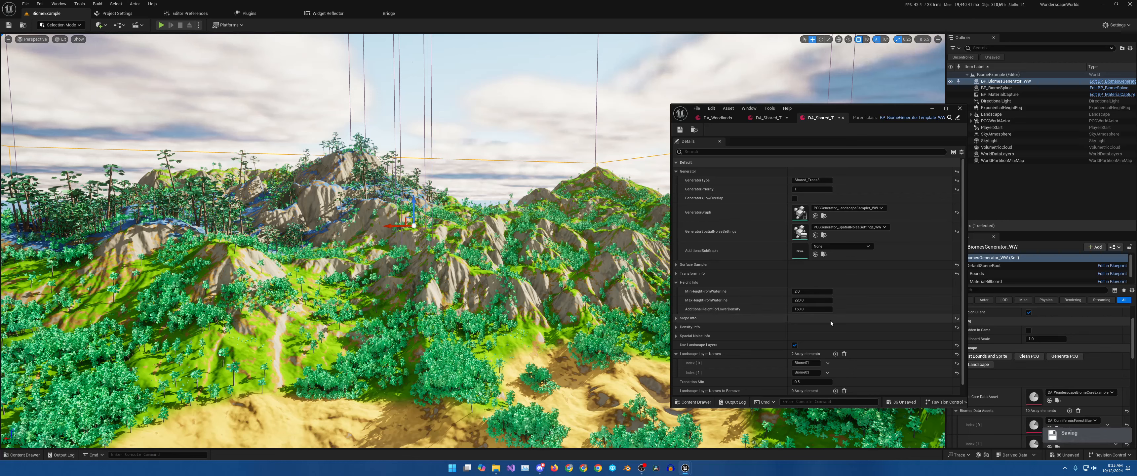
pyautogui.click(676, 283)
pyautogui.click(676, 291)
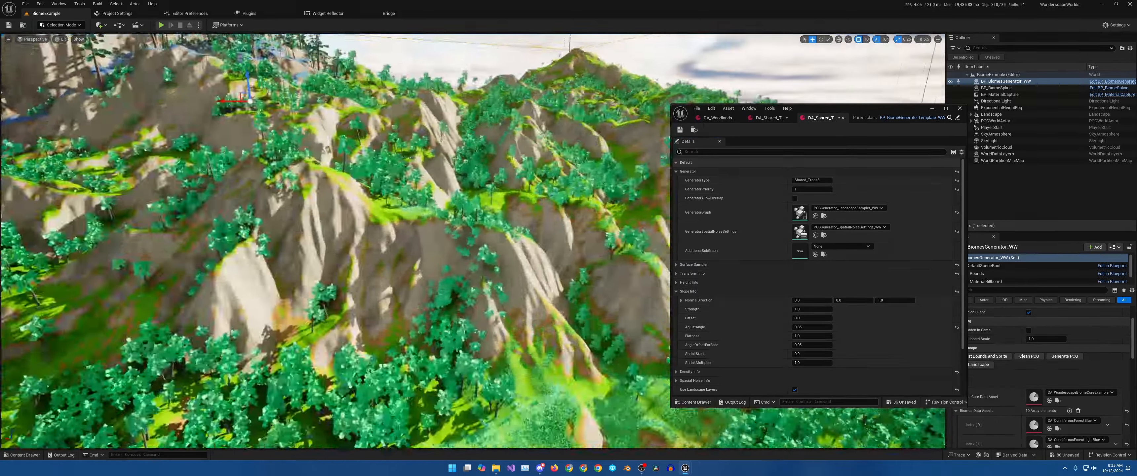
pyautogui.press('w')
pyautogui.press('w')
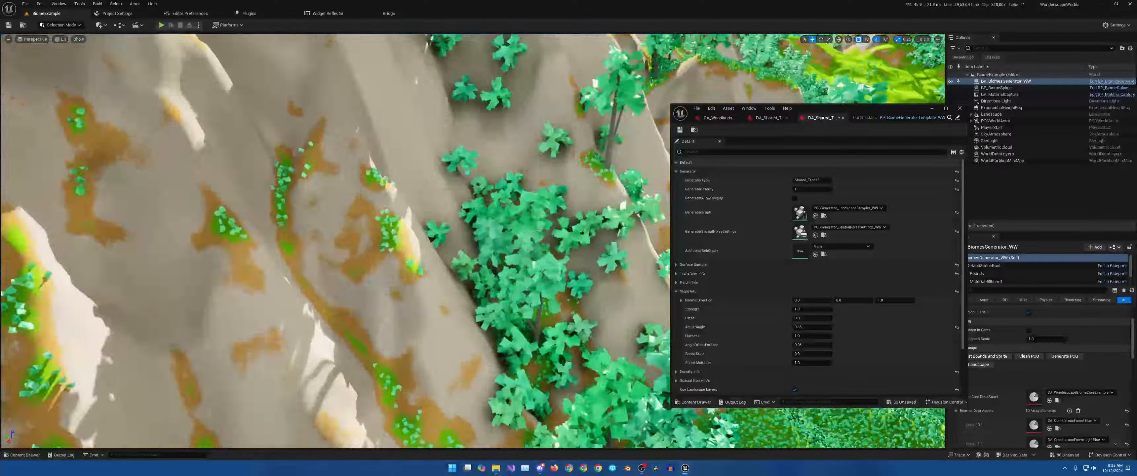
pyautogui.press('w')
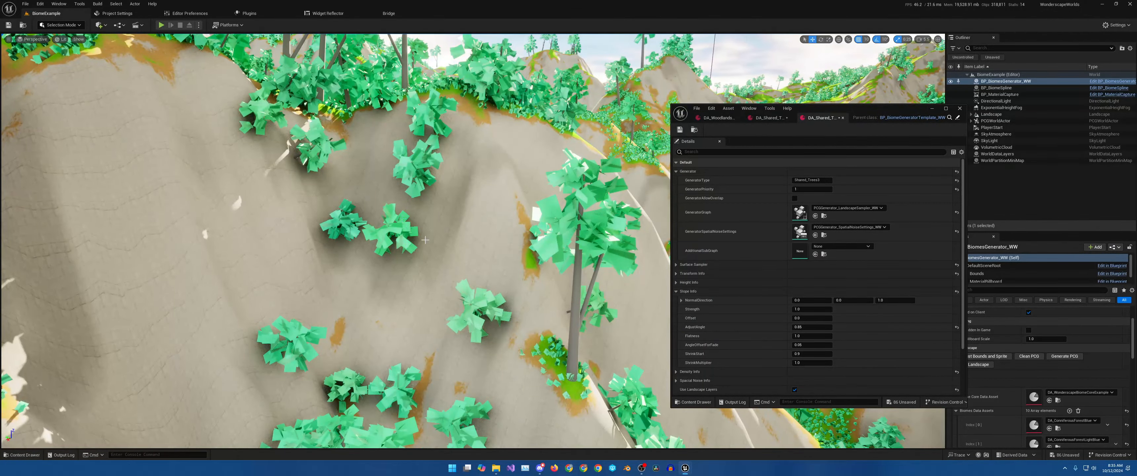
pyautogui.press('s')
pyautogui.moveTo(425, 239); pyautogui.dragTo(435, 265, button='right')
pyautogui.press('w')
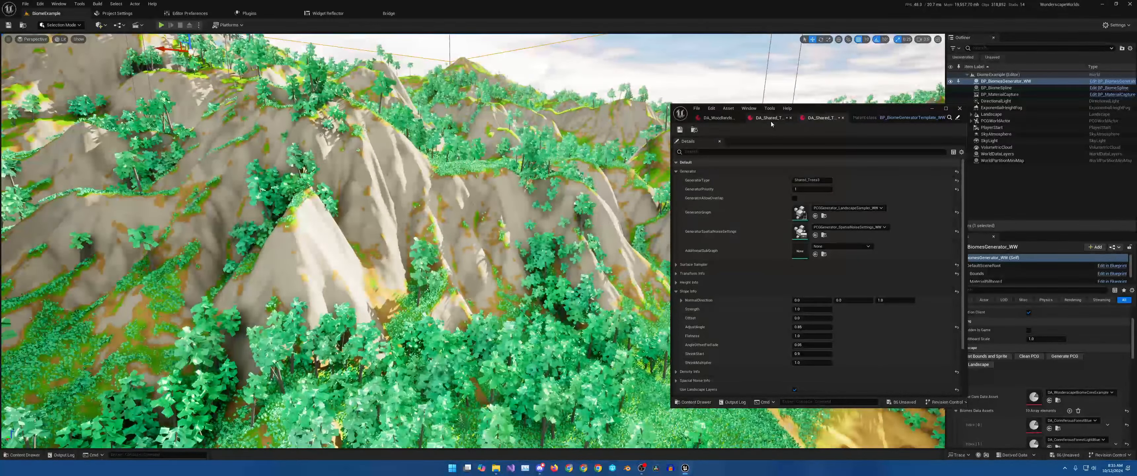
# Set the Slope Info AdjustAngle of DA_Shared_Trees2 to 0.99
pyautogui.click(770, 118)
pyautogui.moveTo(618, 221); pyautogui.dragTo(618, 221, button='right')
pyautogui.click(827, 118)
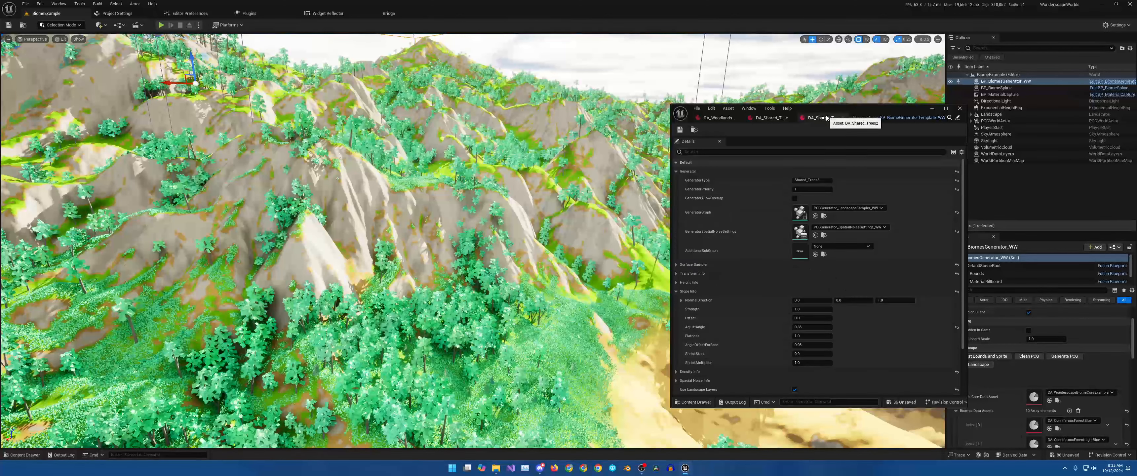
pyautogui.click(811, 327)
pyautogui.press('BackSpace')
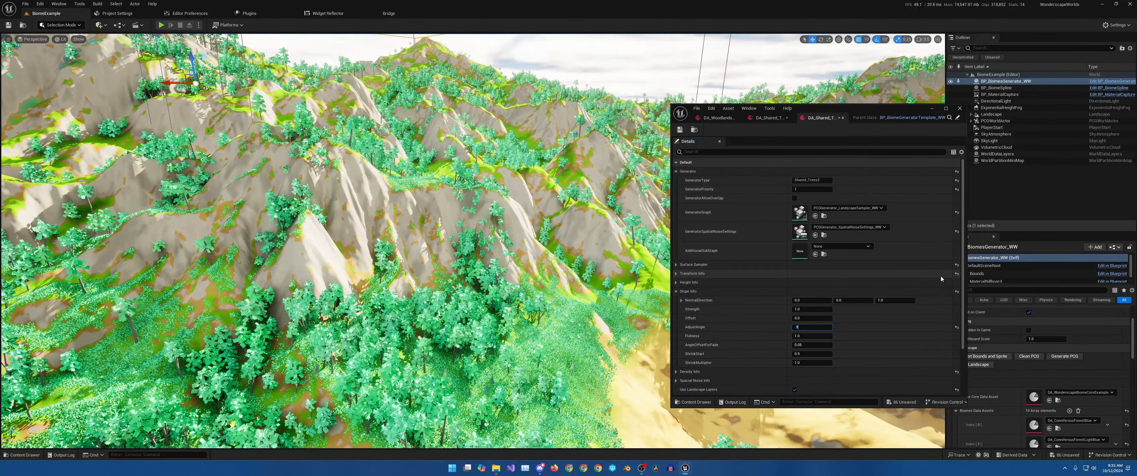
pyautogui.write('0.99')
pyautogui.press('Return')
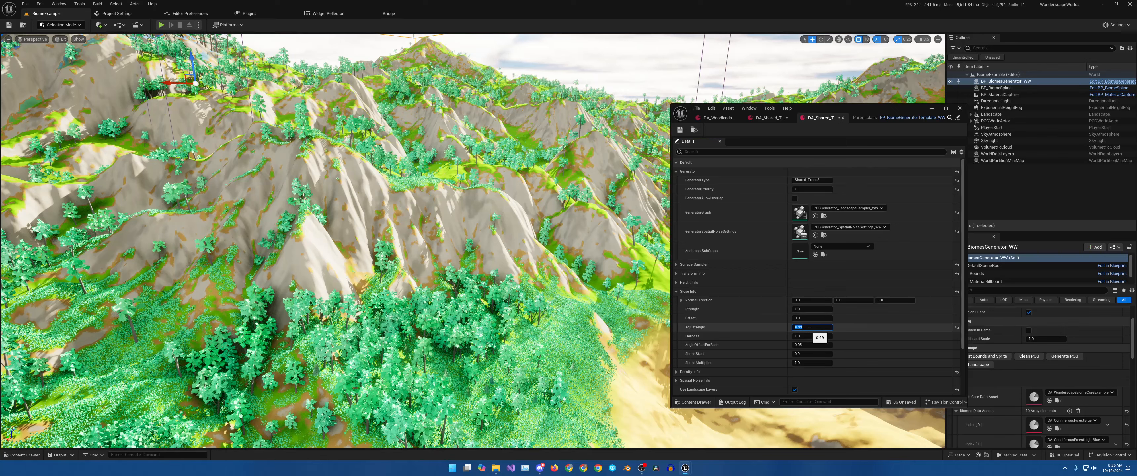
# Inspect the Slope Info of the generator used by the first biome asset in DA_ConiferousForestBlue
pyautogui.doubleClick(1033, 425)
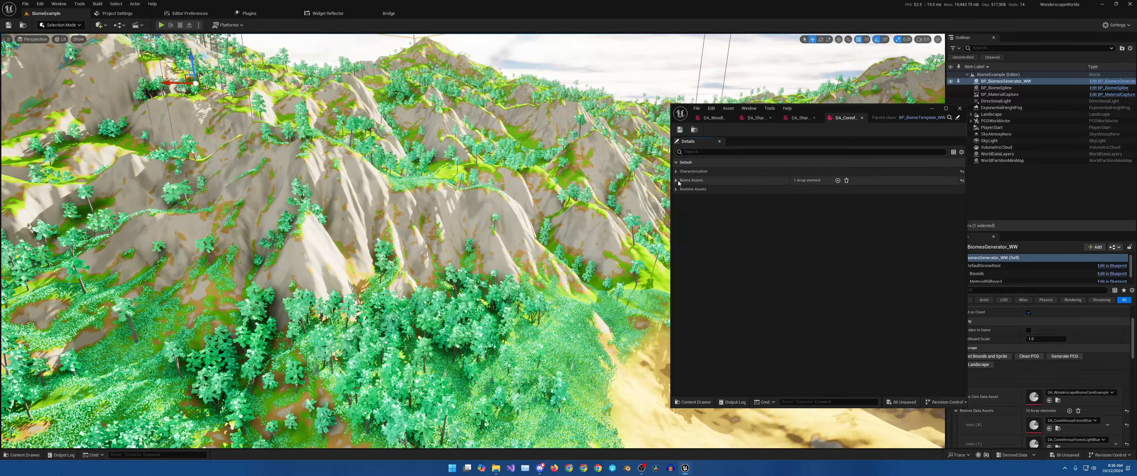
pyautogui.click(676, 180)
pyautogui.click(682, 189)
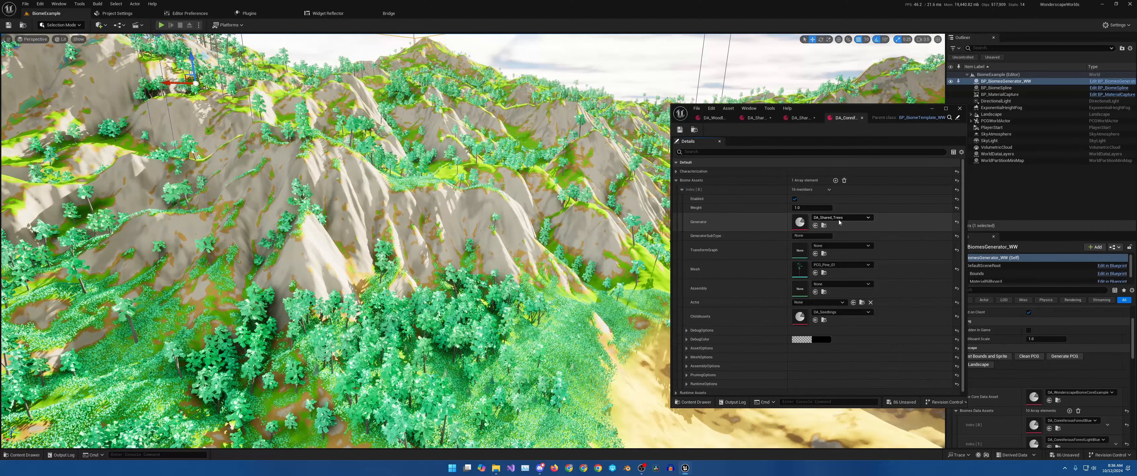
pyautogui.doubleClick(791, 222)
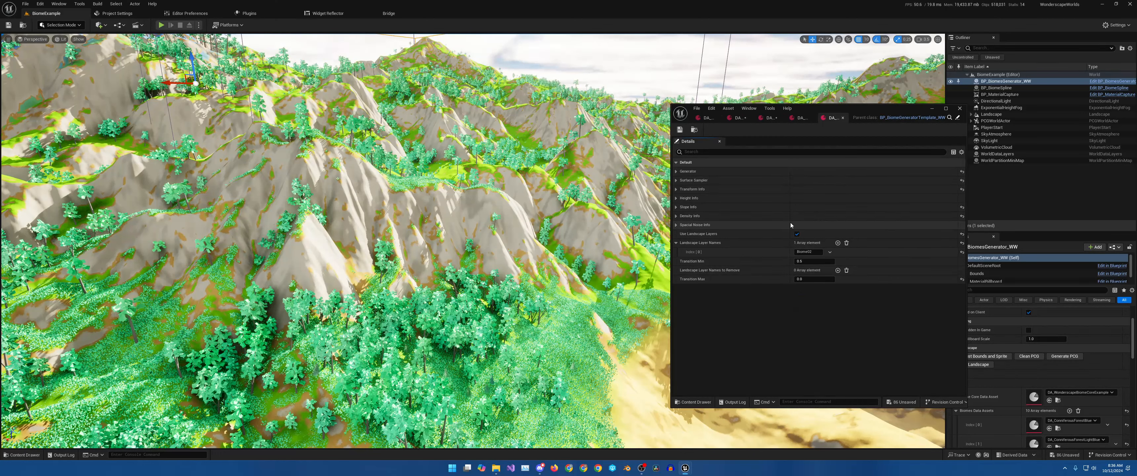
pyautogui.click(676, 206)
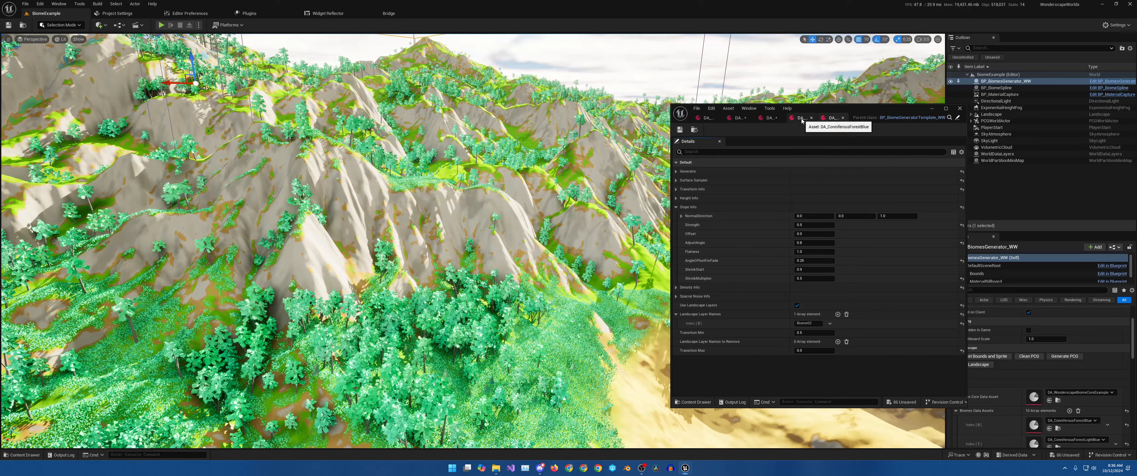
# Lower the Slope Info Strength of DA_Shared_Trees2, checking DA_Shared_Trees1 for comparison
pyautogui.click(767, 121)
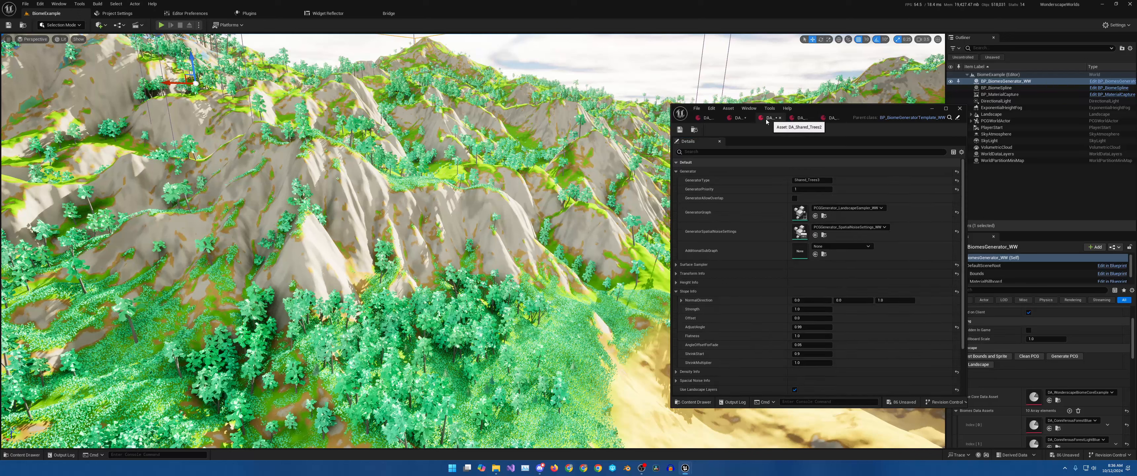
pyautogui.click(737, 118)
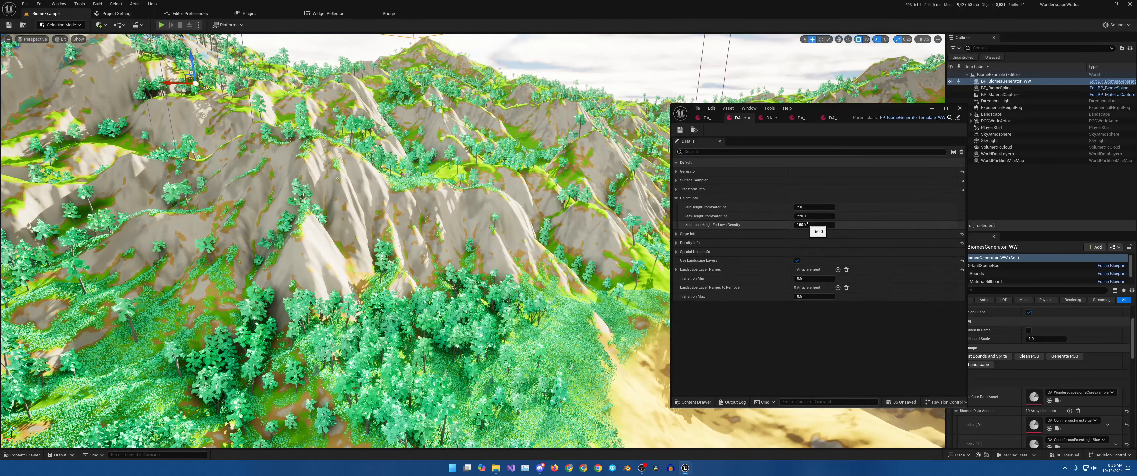
pyautogui.click(769, 118)
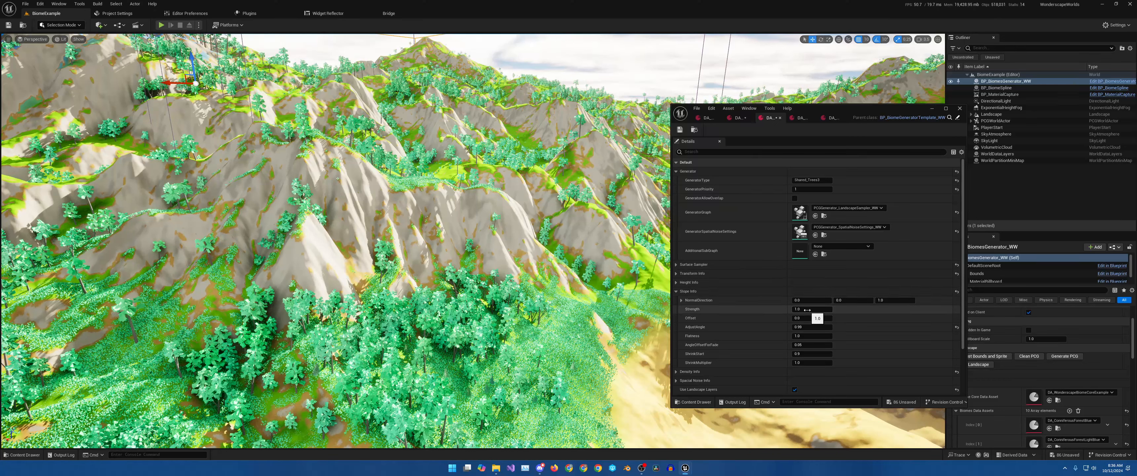
pyautogui.click(812, 310)
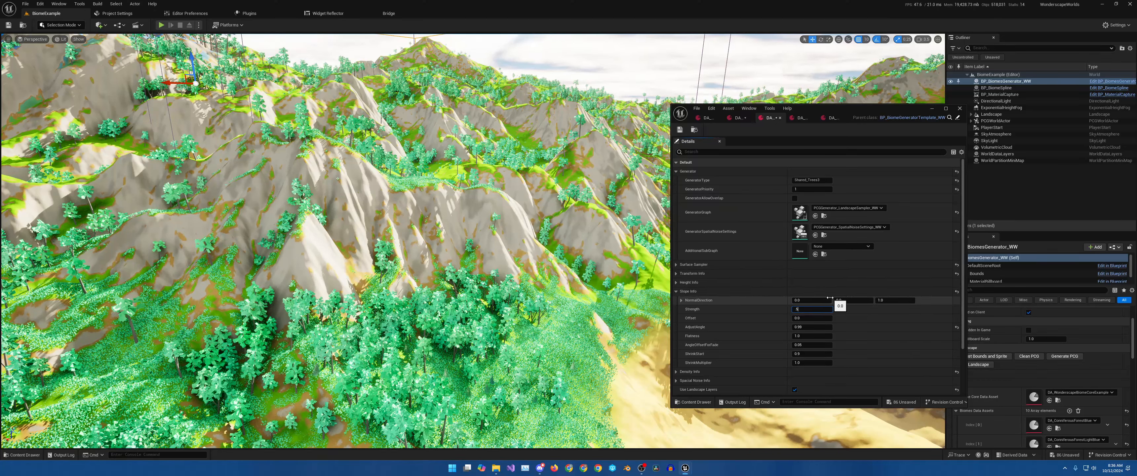
pyautogui.press('Return')
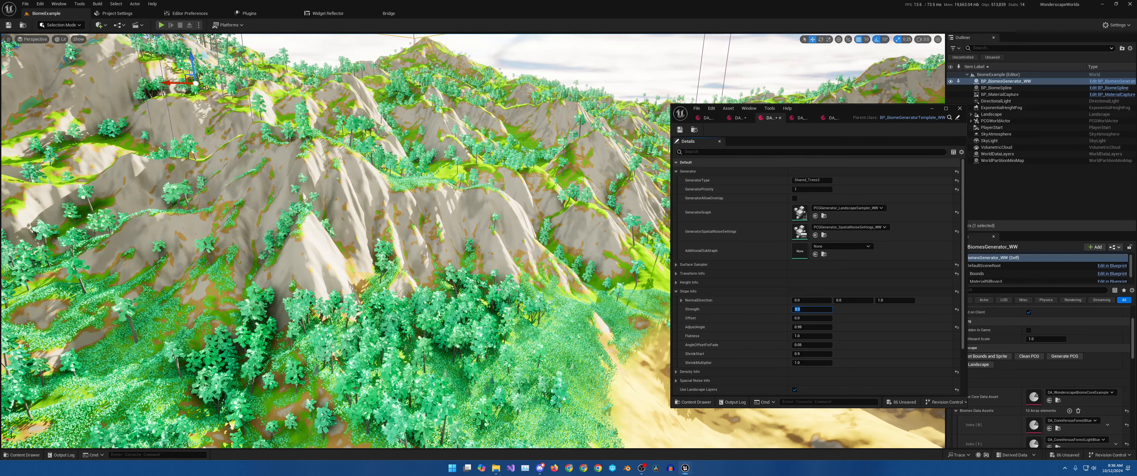
# Set the Slope Info AdjustAngle of DA_Shared_Trees2 to 0.8 and check the trees on the cliffs
pyautogui.click(809, 328)
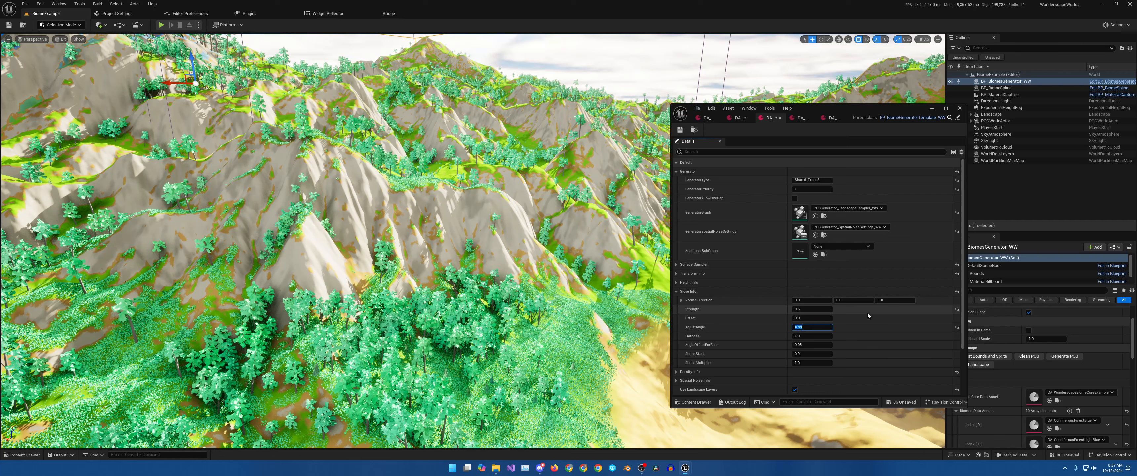
pyautogui.write('.8')
pyautogui.press('Return')
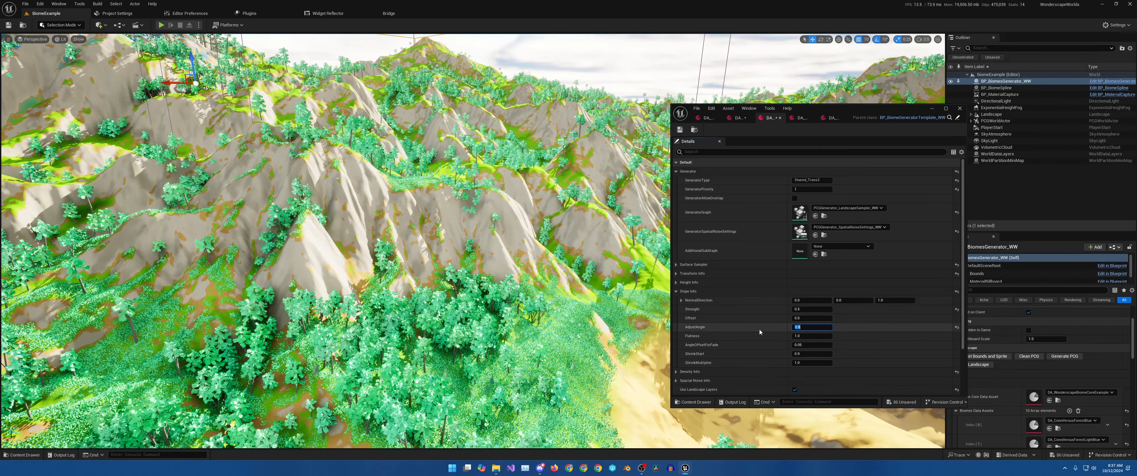
pyautogui.moveTo(618, 324); pyautogui.dragTo(644, 340, button='right')
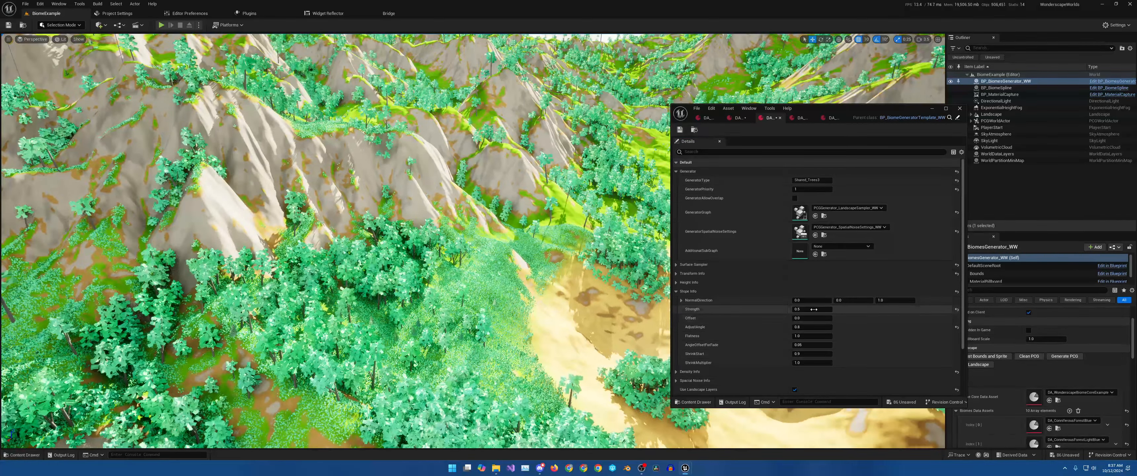
# Inspect the Slope Info of DA_Shared_Trees1 for comparison and return to DA_Shared_Trees2
pyautogui.click(800, 117)
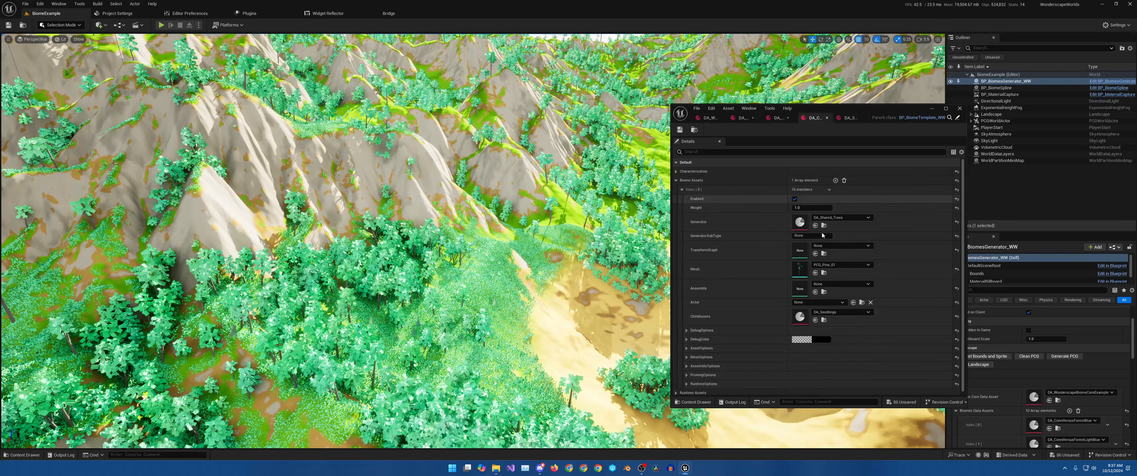
pyautogui.click(777, 117)
pyautogui.click(738, 119)
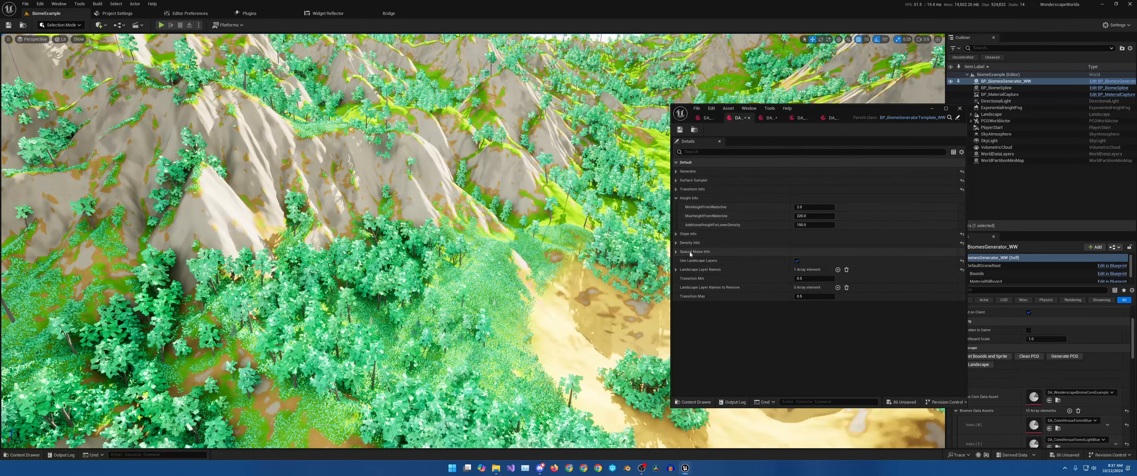
pyautogui.click(676, 234)
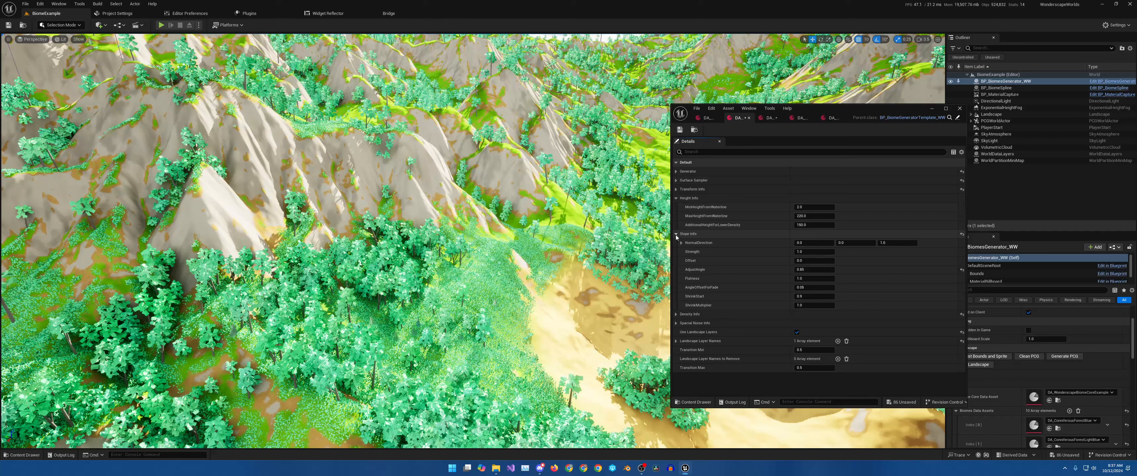
pyautogui.click(676, 234)
pyautogui.click(769, 118)
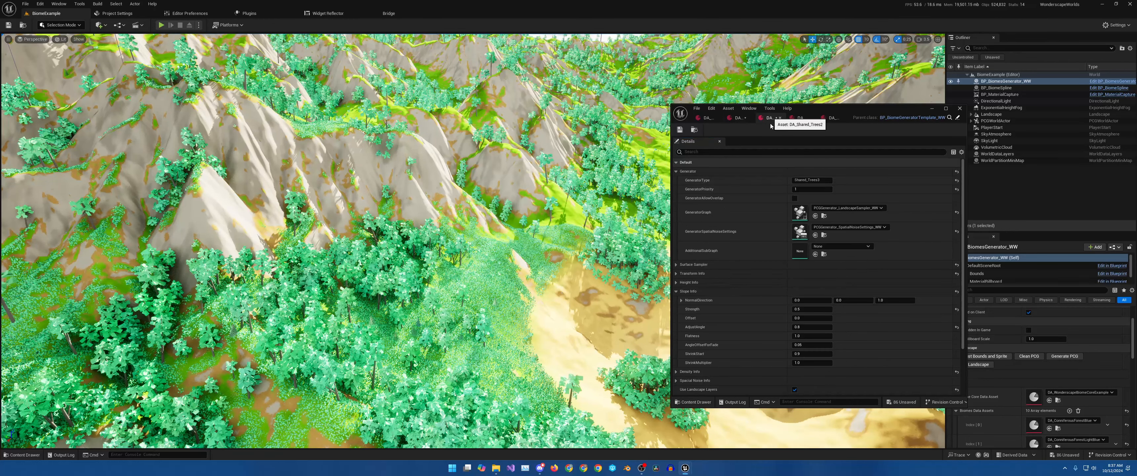
# Set the Slope Info Strength of DA_Shared_Trees2 to 1.0 and its AdjustAngle to 0.88
pyautogui.click(808, 309)
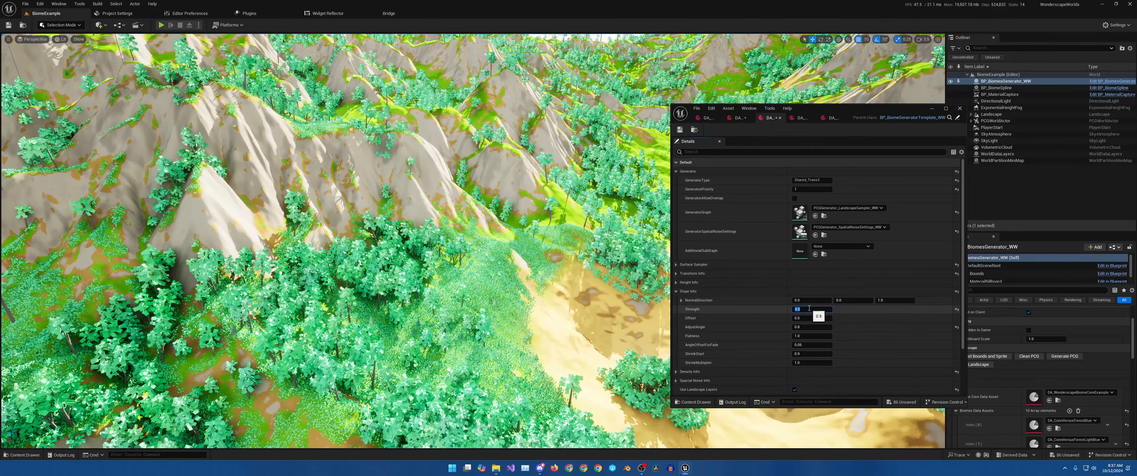
pyautogui.click(810, 326)
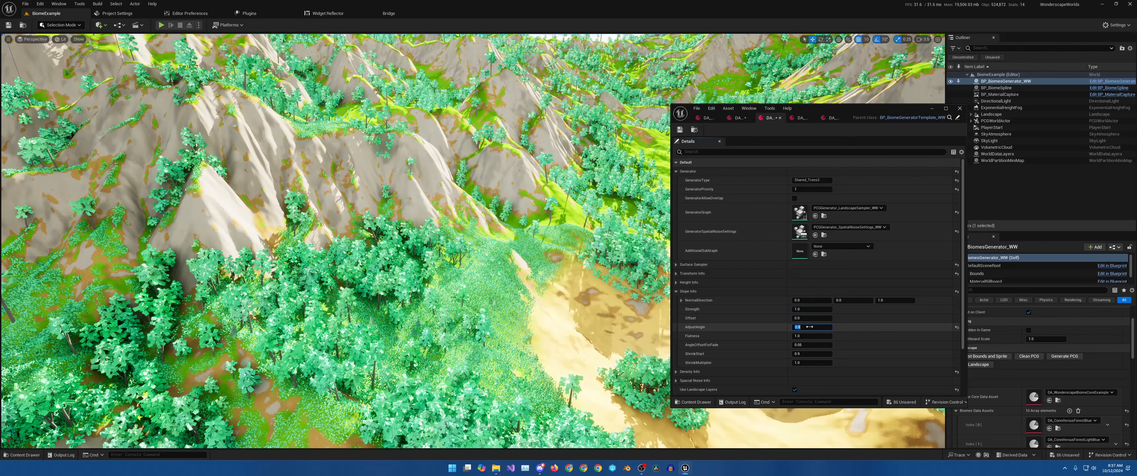
pyautogui.press('Return')
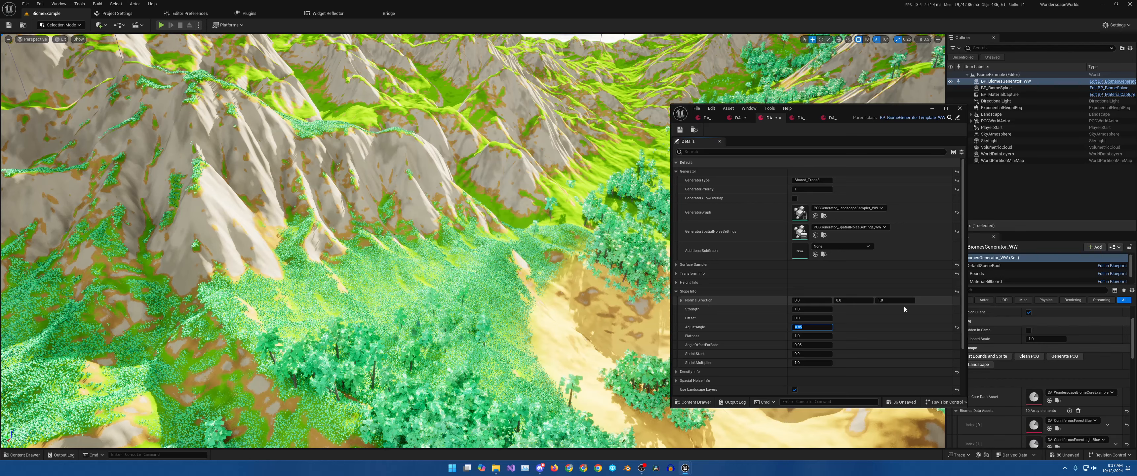
pyautogui.press('s')
pyautogui.moveTo(577, 290); pyautogui.dragTo(538, 263, button='right')
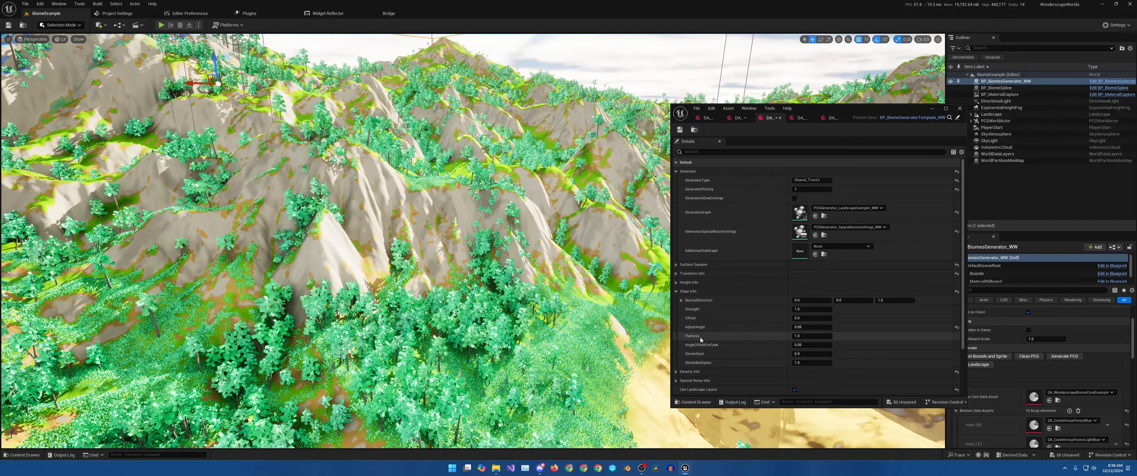
# Examine the sizes of the trees on the steep cliffs and compare the shrink settings of the DA_ConiferousForestBlue generator
pyautogui.moveTo(573, 309); pyautogui.dragTo(573, 353, button='right')
pyautogui.moveTo(502, 309); pyautogui.dragTo(503, 325, button='right')
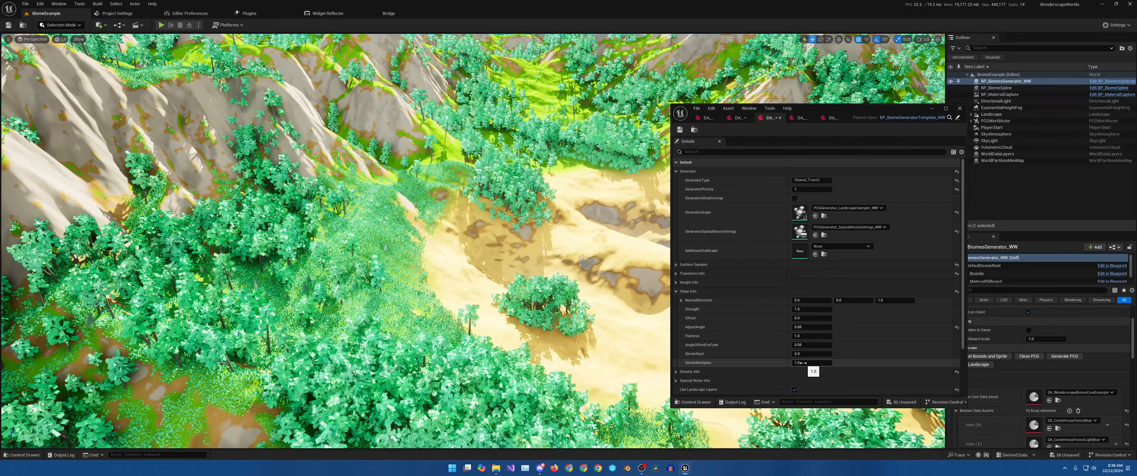
pyautogui.moveTo(447, 286); pyautogui.dragTo(377, 261, button='right')
pyautogui.press('w')
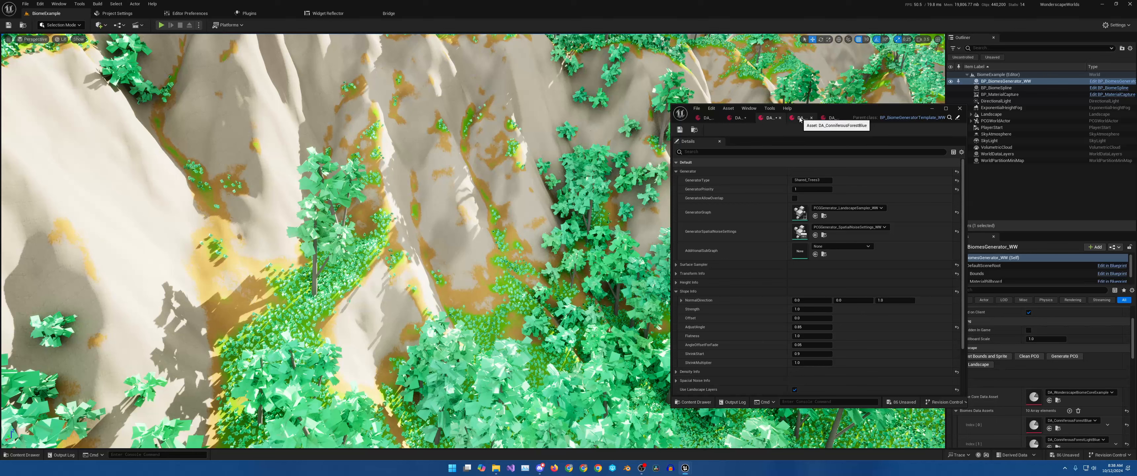
pyautogui.click(832, 118)
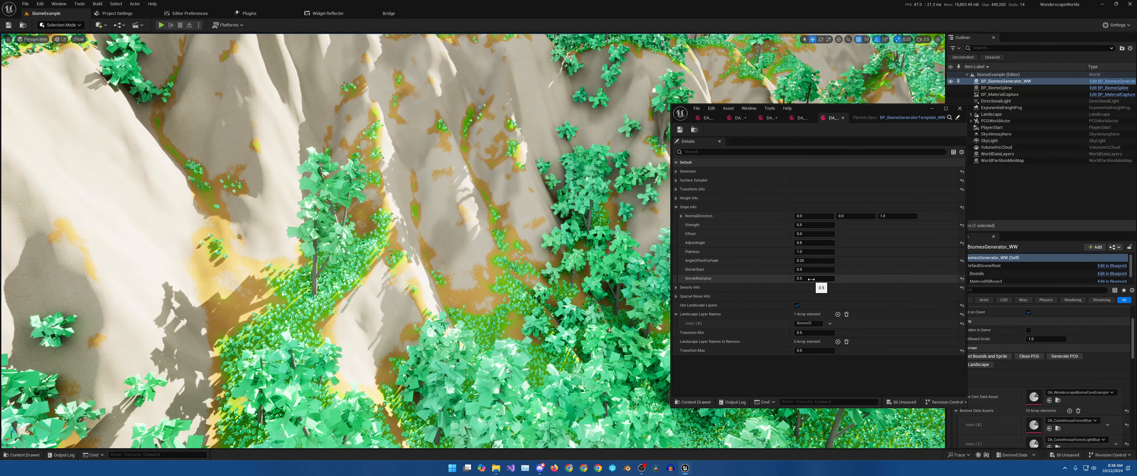
pyautogui.click(801, 117)
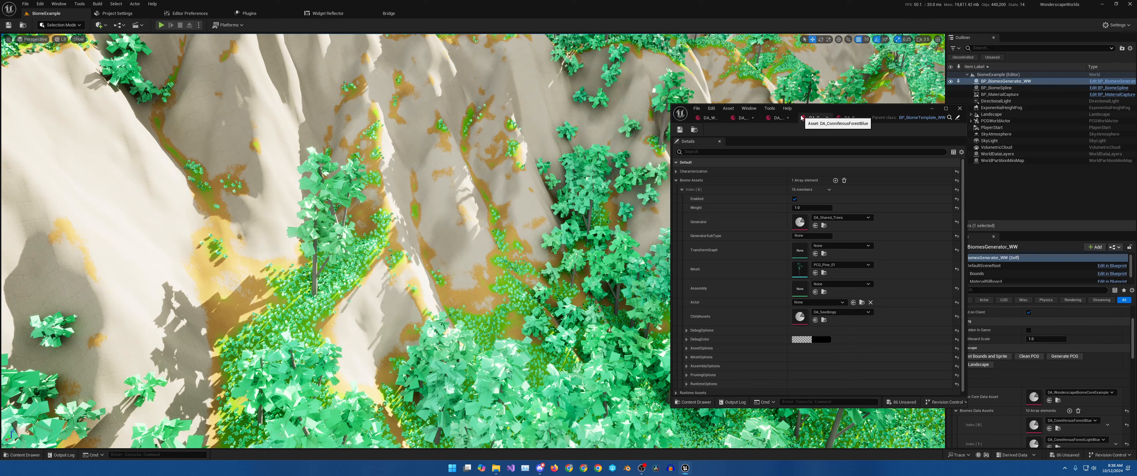
pyautogui.click(779, 118)
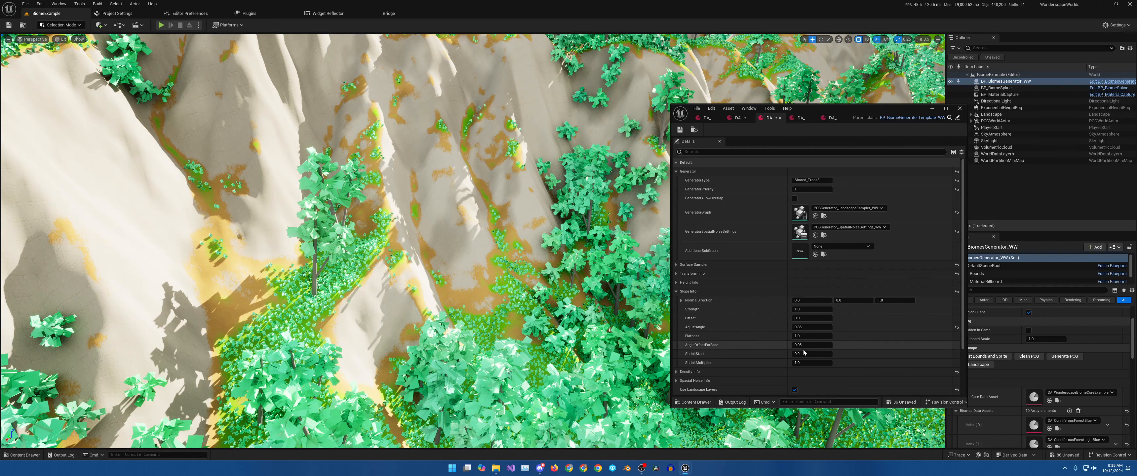
# Set the Slope Info ShrinkMultiplier of DA_Shared_Trees2 to 0.5 and check the trees on the cliffs
pyautogui.click(805, 361)
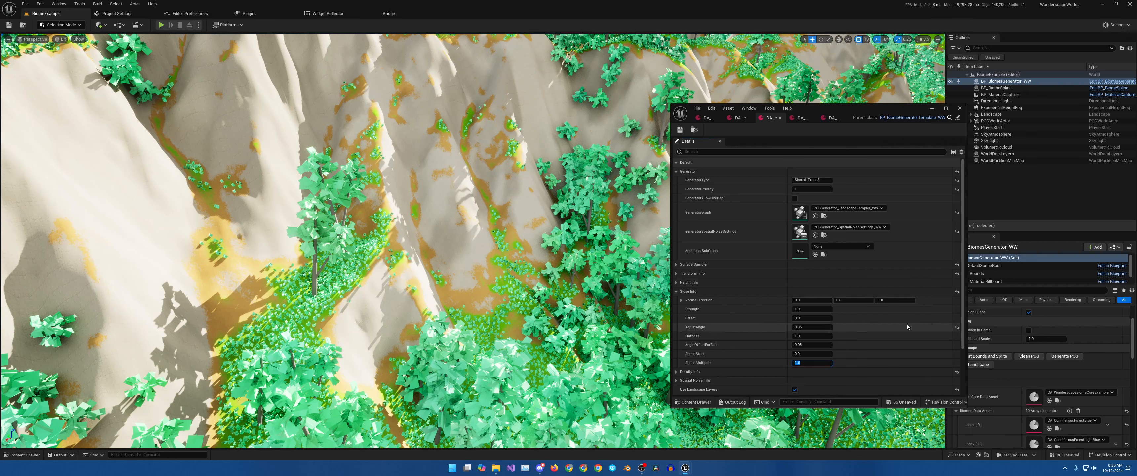
pyautogui.write('0.5')
pyautogui.press('Return')
pyautogui.moveTo(508, 265); pyautogui.dragTo(516, 203, button='right')
pyautogui.press('s')
pyautogui.moveTo(422, 314); pyautogui.dragTo(423, 314, button='right')
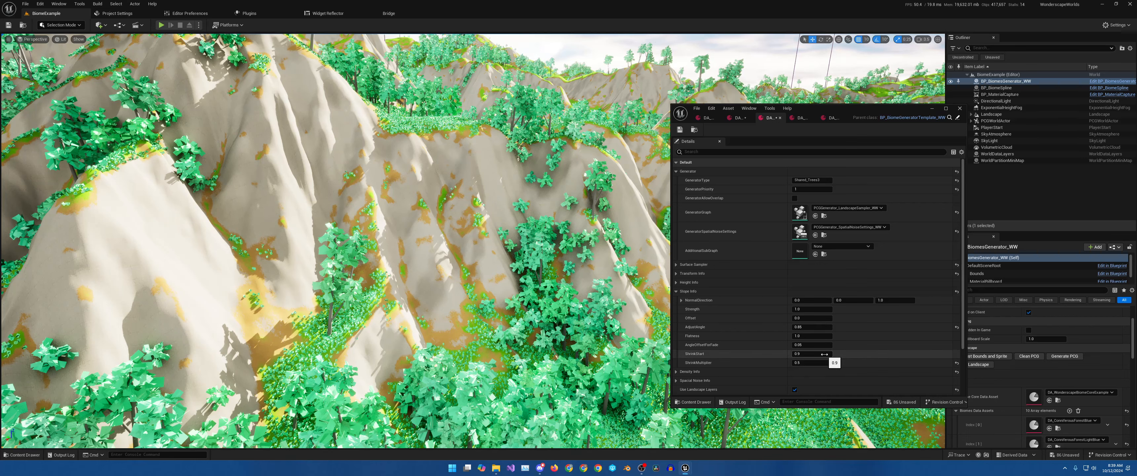
# Set the Slope Info AngleOffsetForFade of DA_Shared_Trees2 to 0.1, after comparing the other tree generators
pyautogui.click(831, 118)
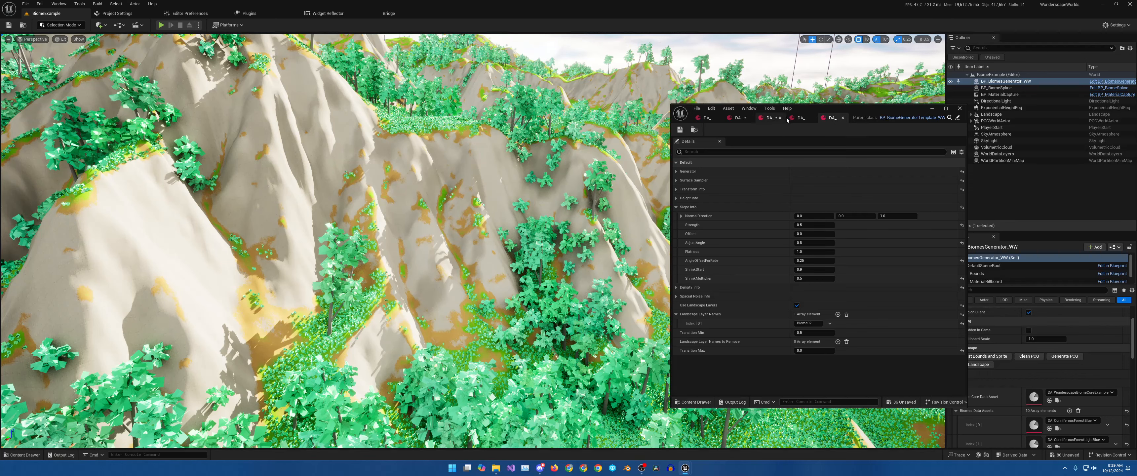
pyautogui.click(739, 118)
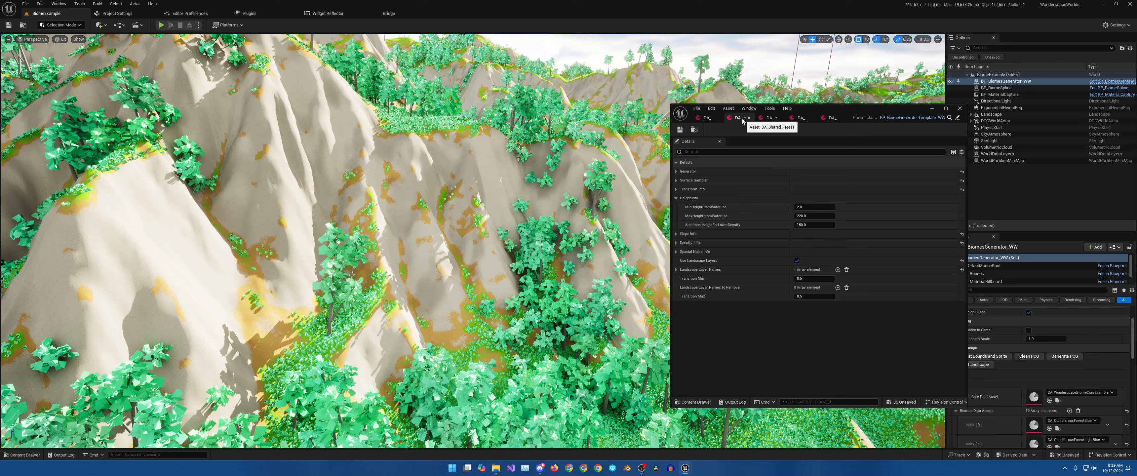
pyautogui.click(770, 118)
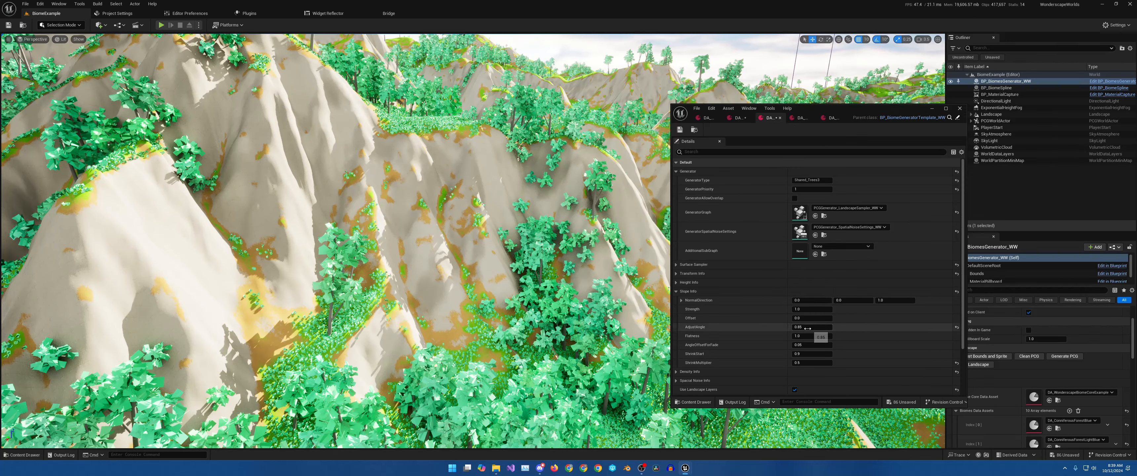
pyautogui.click(807, 346)
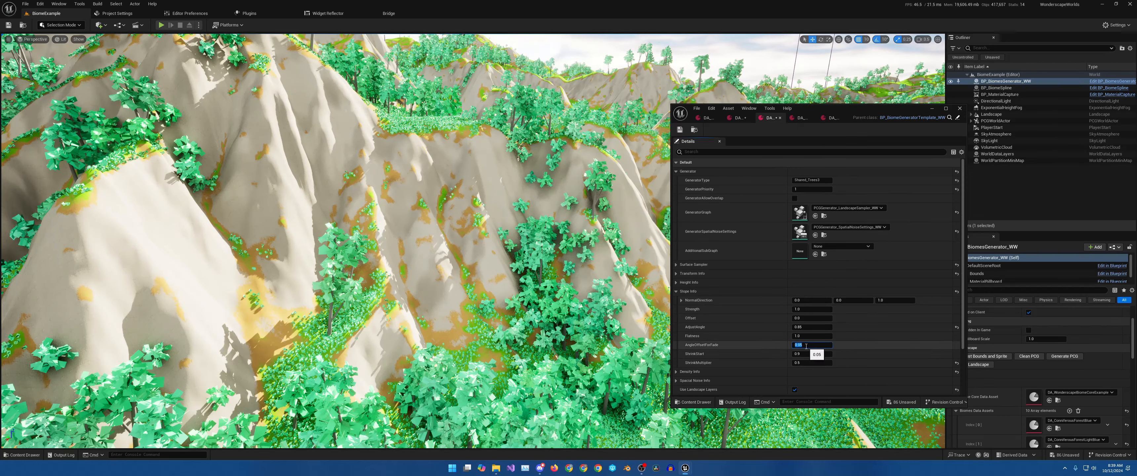
pyautogui.moveTo(805, 346); pyautogui.dragTo(798, 347)
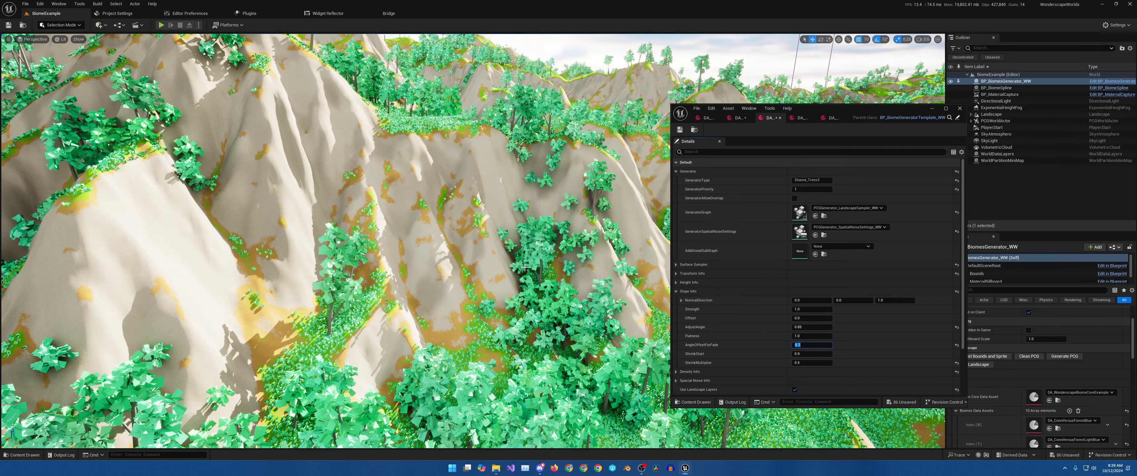
# Examine the tree placement across the cliffs and the forest below, and collapse the Slope Info of DA_Shared_Trees2
pyautogui.moveTo(525, 268); pyautogui.dragTo(522, 200, button='right')
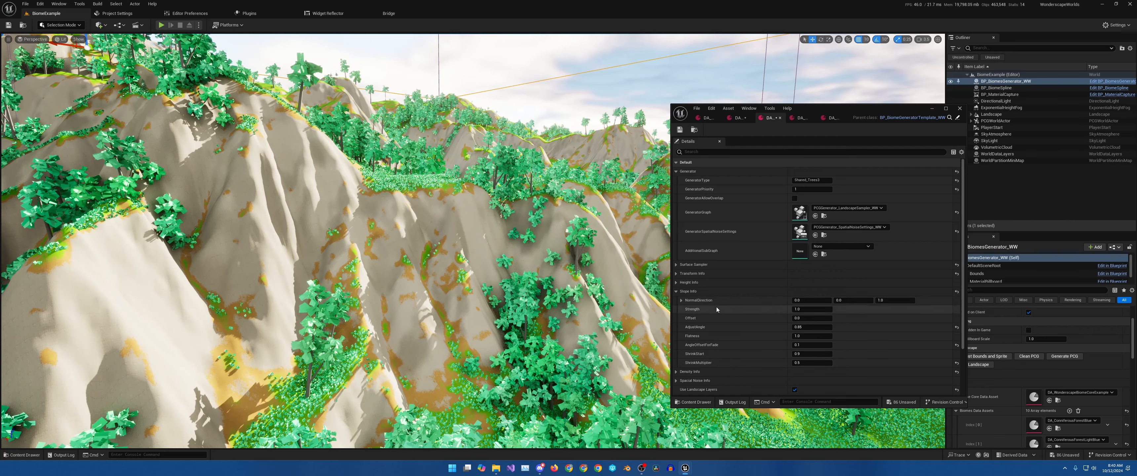
pyautogui.moveTo(542, 287); pyautogui.dragTo(574, 314, button='right')
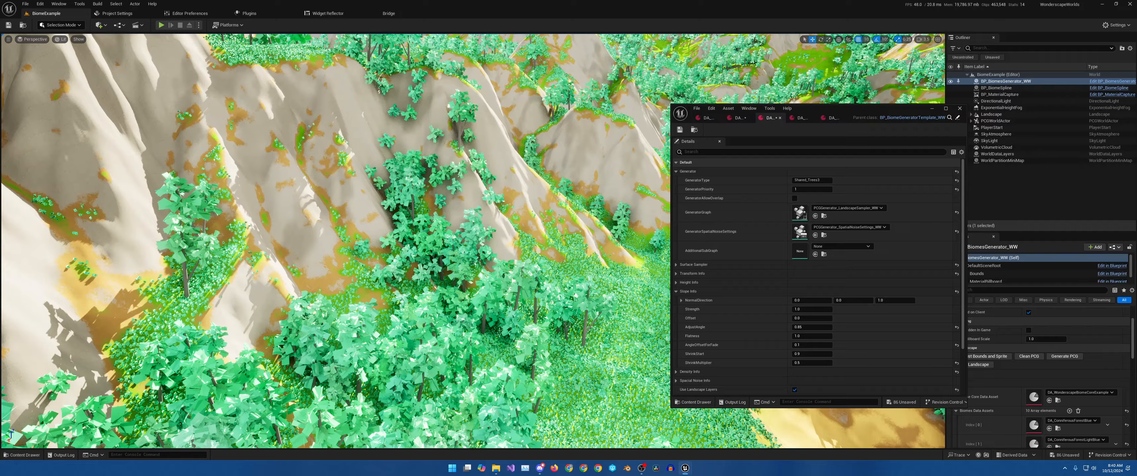
pyautogui.press('s')
pyautogui.moveTo(473, 240); pyautogui.dragTo(562, 243, button='right')
pyautogui.press('w')
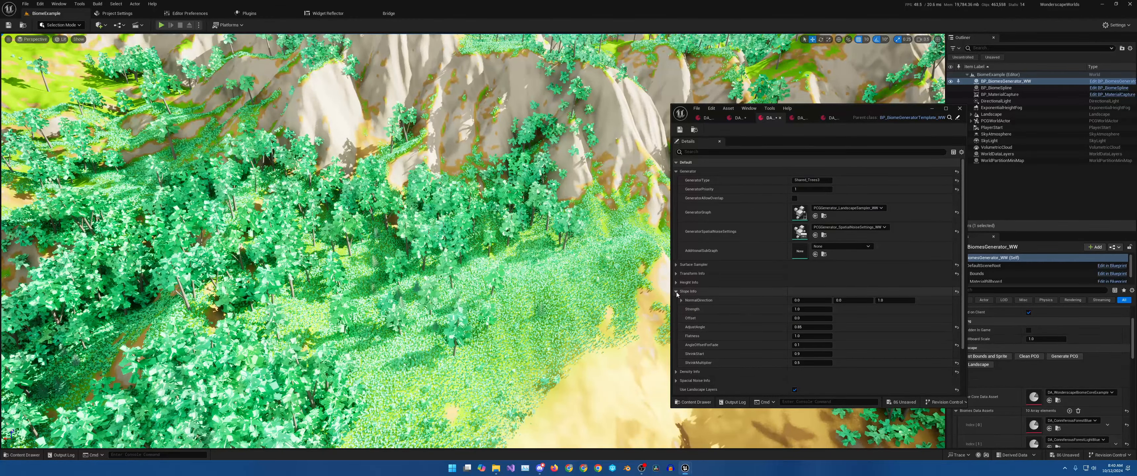
pyautogui.click(676, 292)
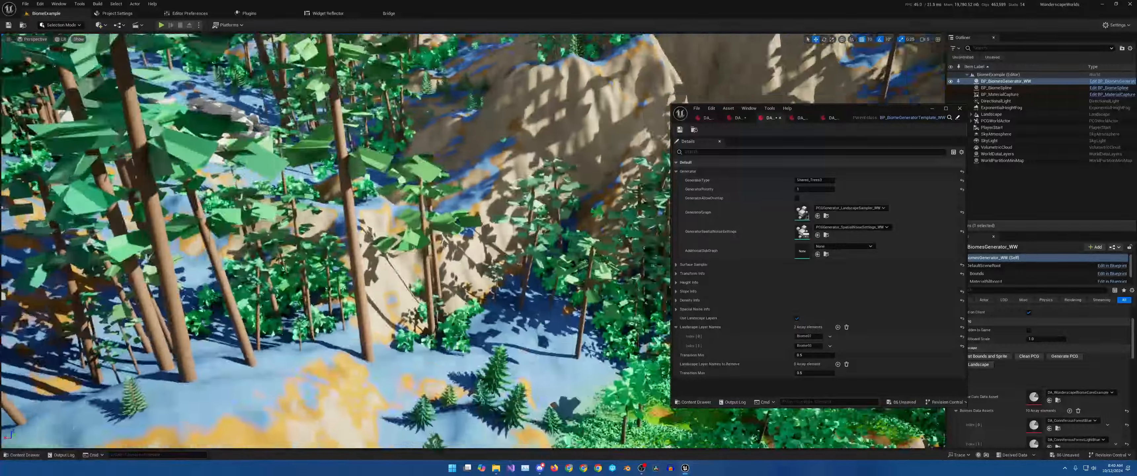
# Examine how the trees are distributed and scaled in the conifer forest and around the rocky slopes
pyautogui.moveTo(551, 245)
pyautogui.mouseDown(button='right')
pyautogui.moveTo(557, 221)
pyautogui.moveTo(569, 256)
pyautogui.moveTo(566, 234)
pyautogui.moveTo(544, 227)
pyautogui.moveTo(571, 232)
pyautogui.moveTo(592, 260)
pyautogui.moveTo(563, 234)
pyautogui.moveTo(564, 263)
pyautogui.moveTo(554, 247)
pyautogui.moveTo(536, 257)
pyautogui.mouseUp(button='right')
pyautogui.press('w')
pyautogui.press('s')
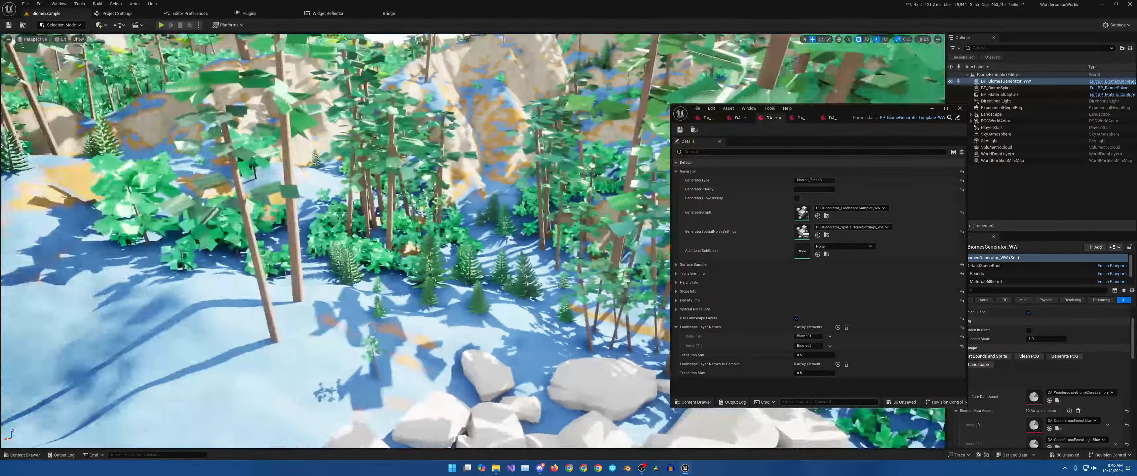
pyautogui.moveTo(536, 256); pyautogui.dragTo(582, 279, button='right')
pyautogui.scroll(-1, 578, 264)
pyautogui.scroll(3, 640, 262)
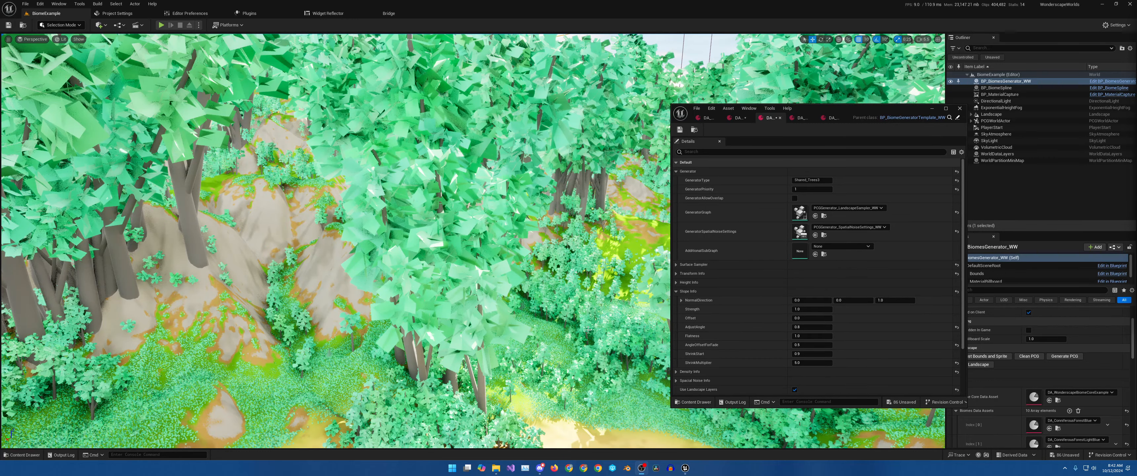
pyautogui.moveTo(587, 330)
pyautogui.mouseDown(button='right')
pyautogui.moveTo(587, 316)
pyautogui.moveTo(542, 318)
pyautogui.moveTo(600, 324)
pyautogui.mouseUp(button='right')
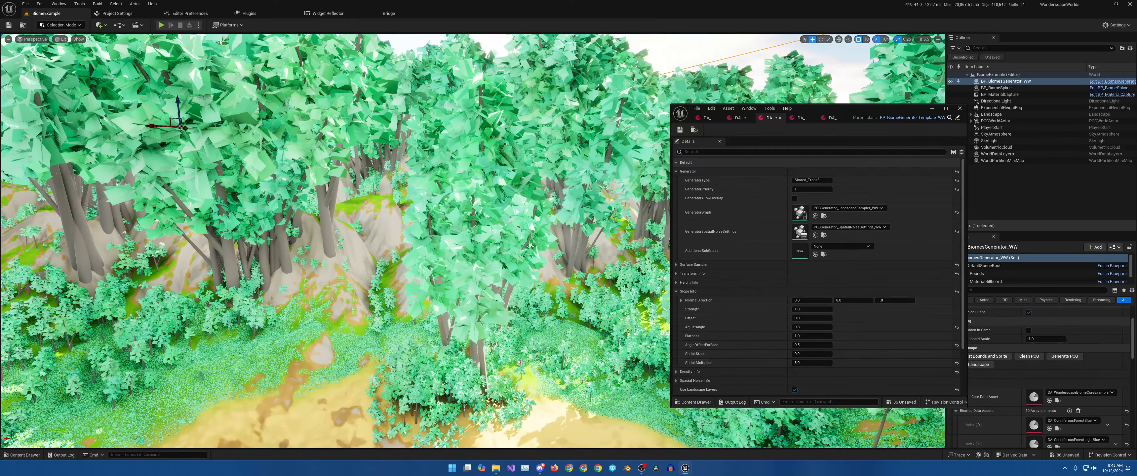
# Set the Slope Info ShrinkMultiplier of the Shared_Trees2 generator to 0.5 and collapse its Slope Info
pyautogui.click(811, 354)
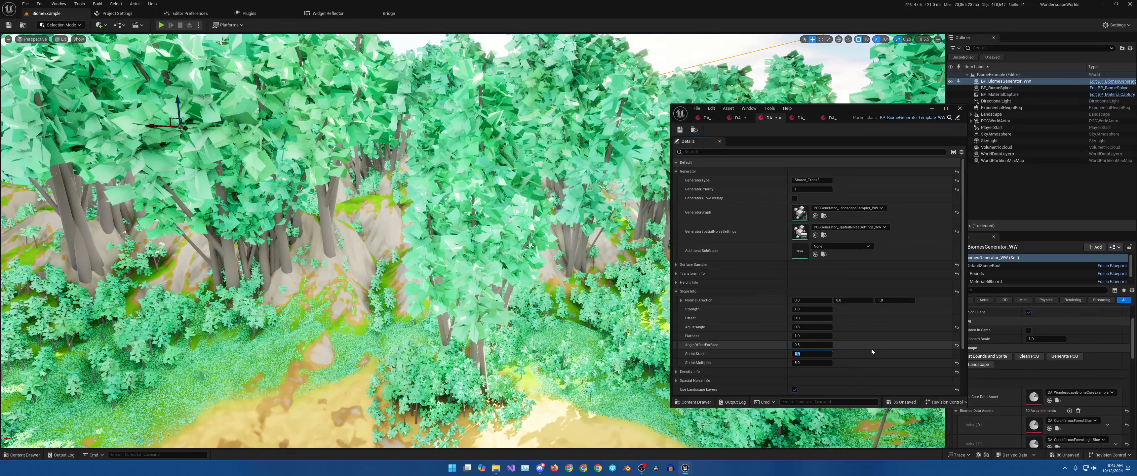
pyautogui.press('BackSpace')
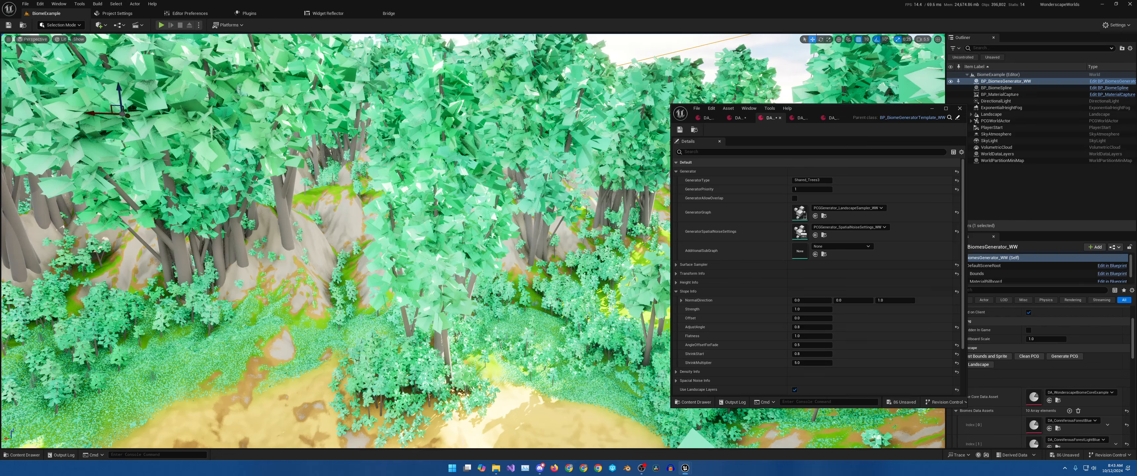
pyautogui.click(811, 355)
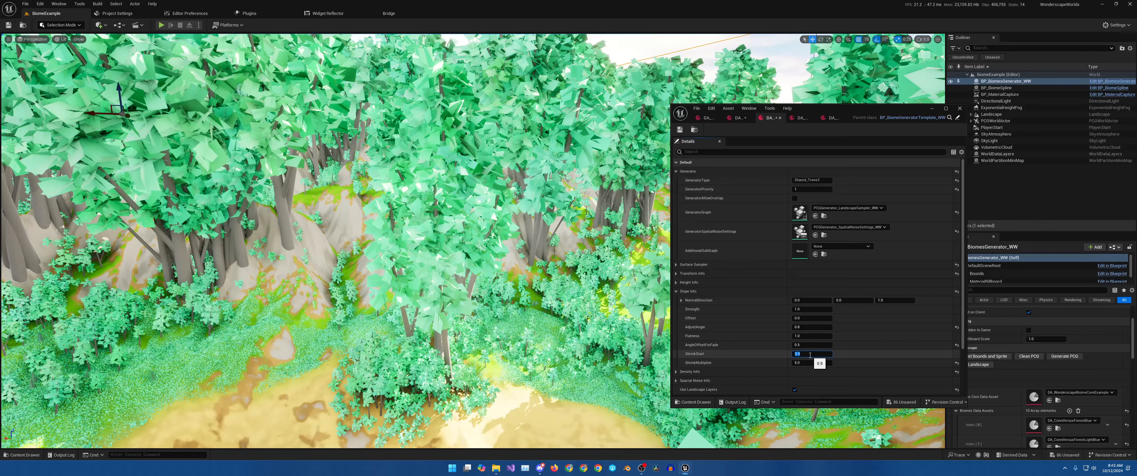
pyautogui.click(800, 361)
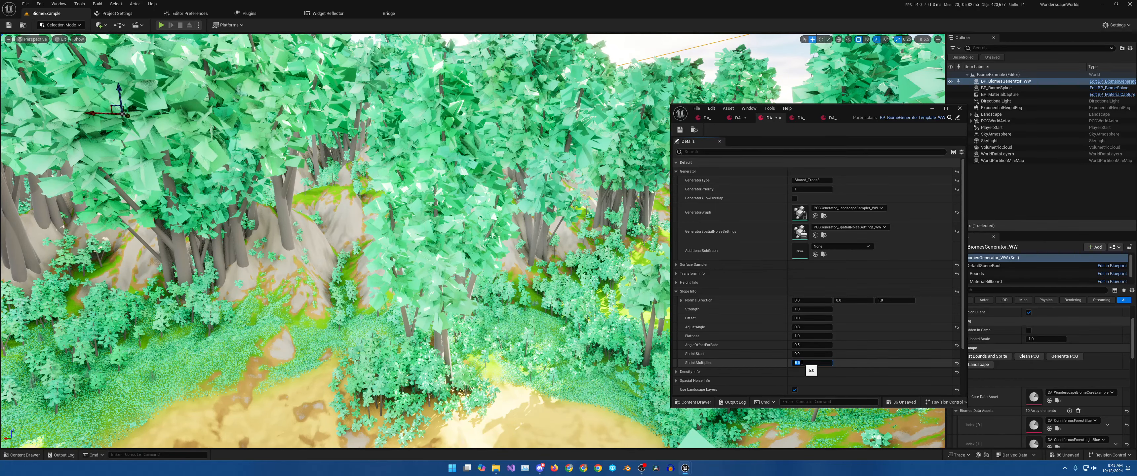
pyautogui.write('0.5')
pyautogui.press('Return')
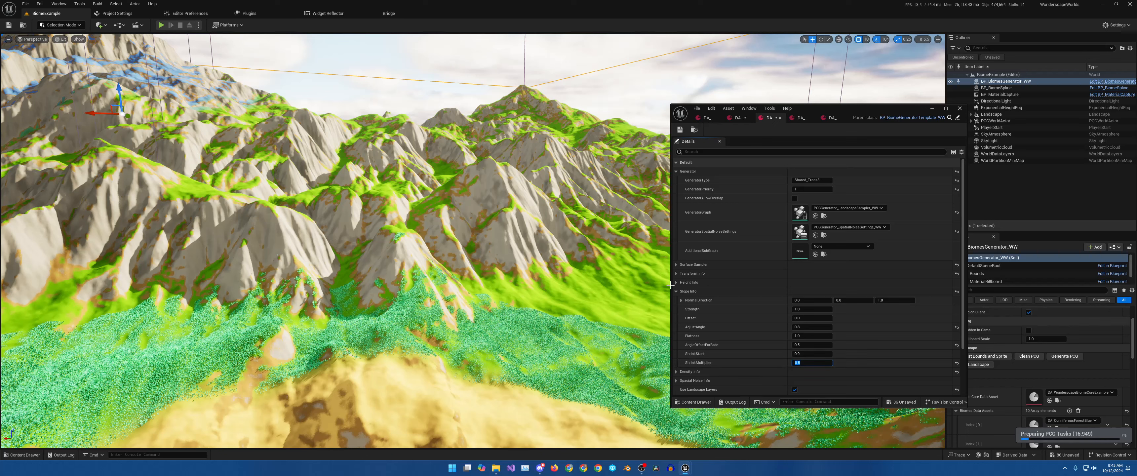
pyautogui.click(678, 291)
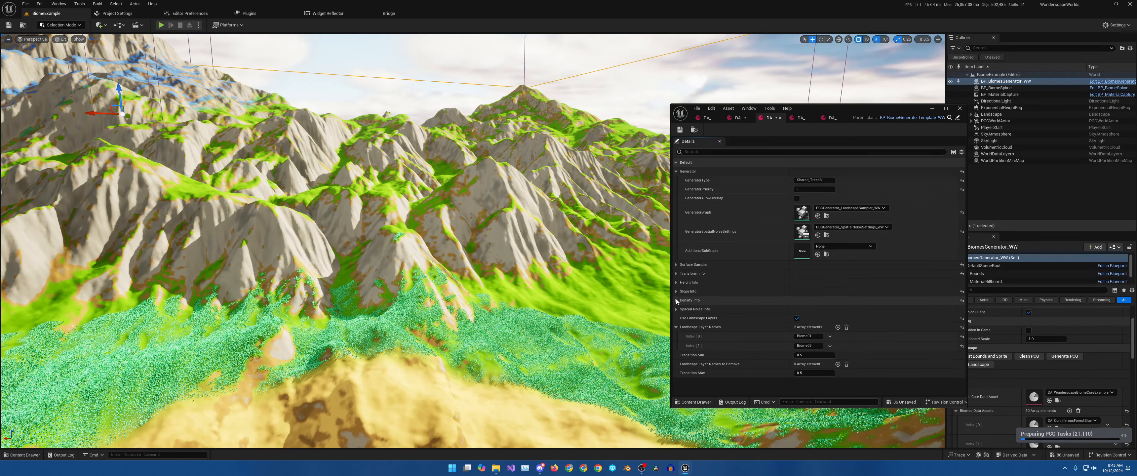
# Review the Density Info settings against the tree coverage on the hills, and expand the Spatial Noise Info instead
pyautogui.click(723, 301)
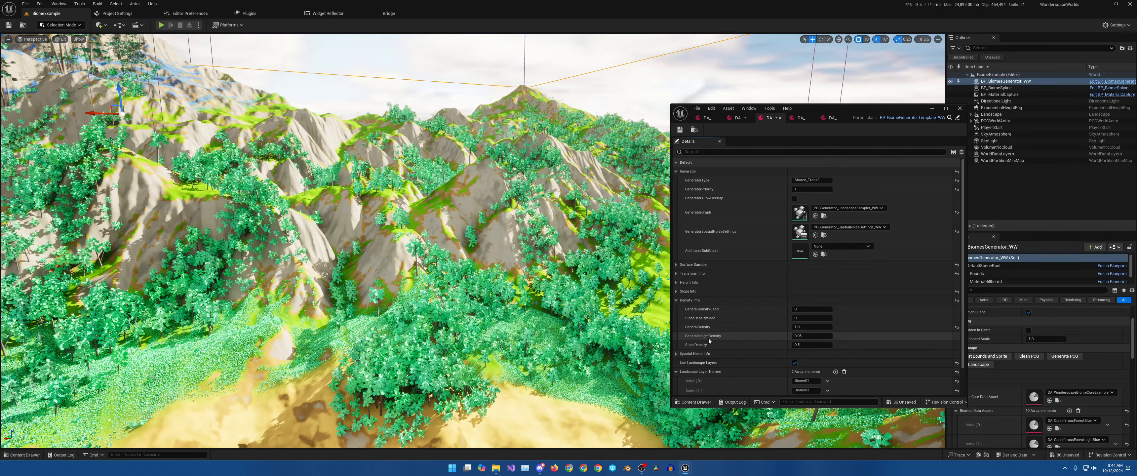
pyautogui.moveTo(512, 188); pyautogui.dragTo(472, 150, button='right')
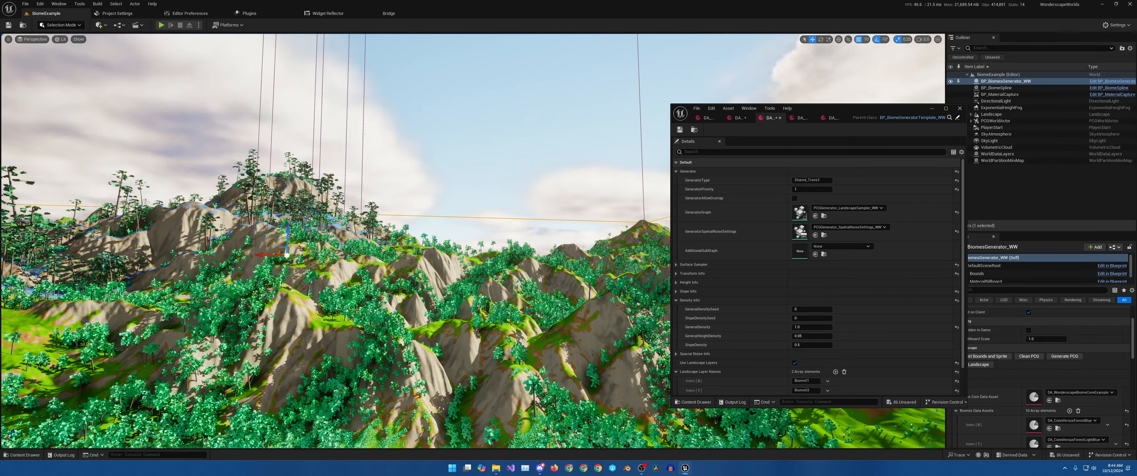
pyautogui.moveTo(514, 238); pyautogui.dragTo(514, 238, button='right')
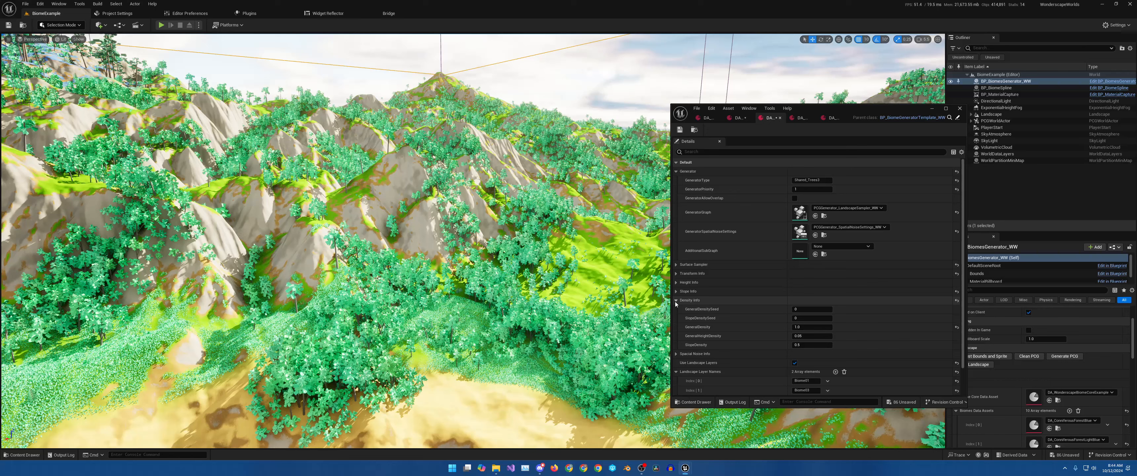
pyautogui.click(676, 301)
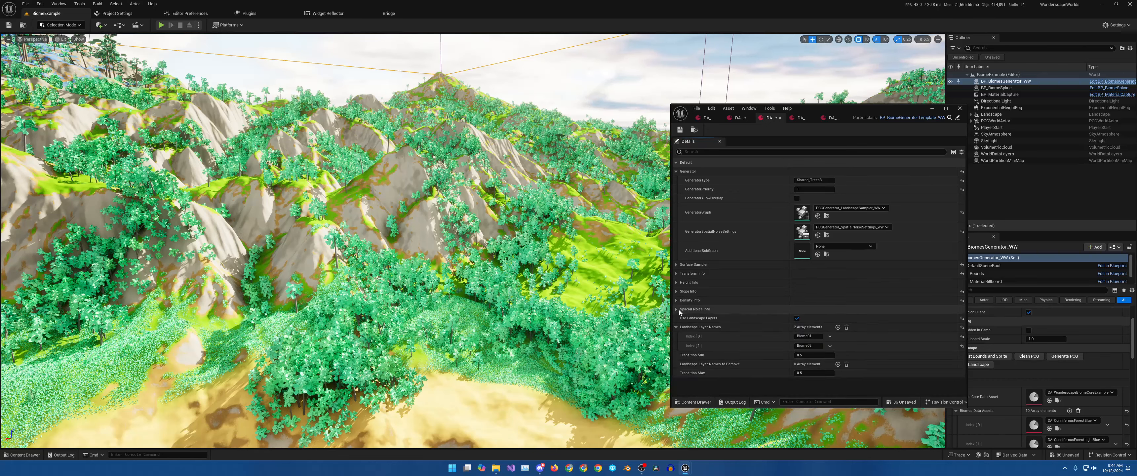
pyautogui.click(796, 310)
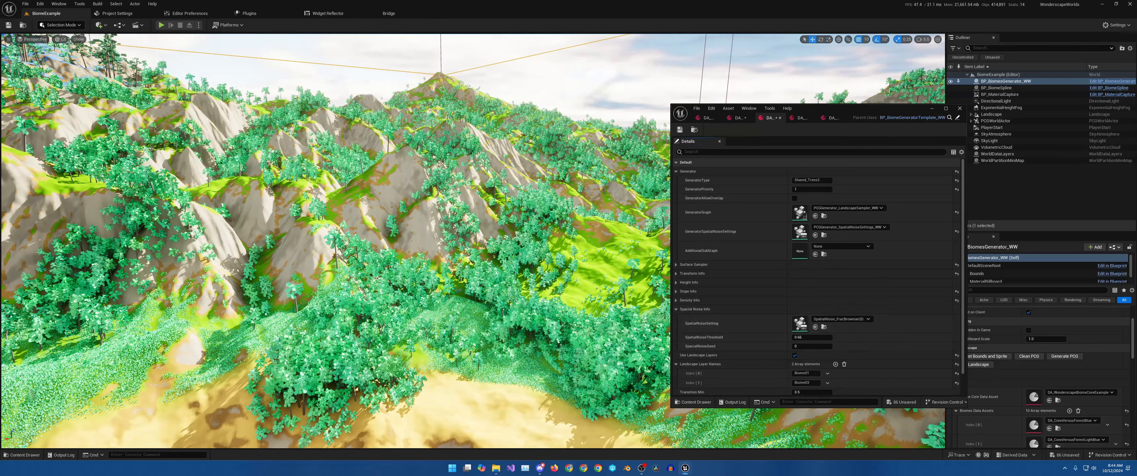